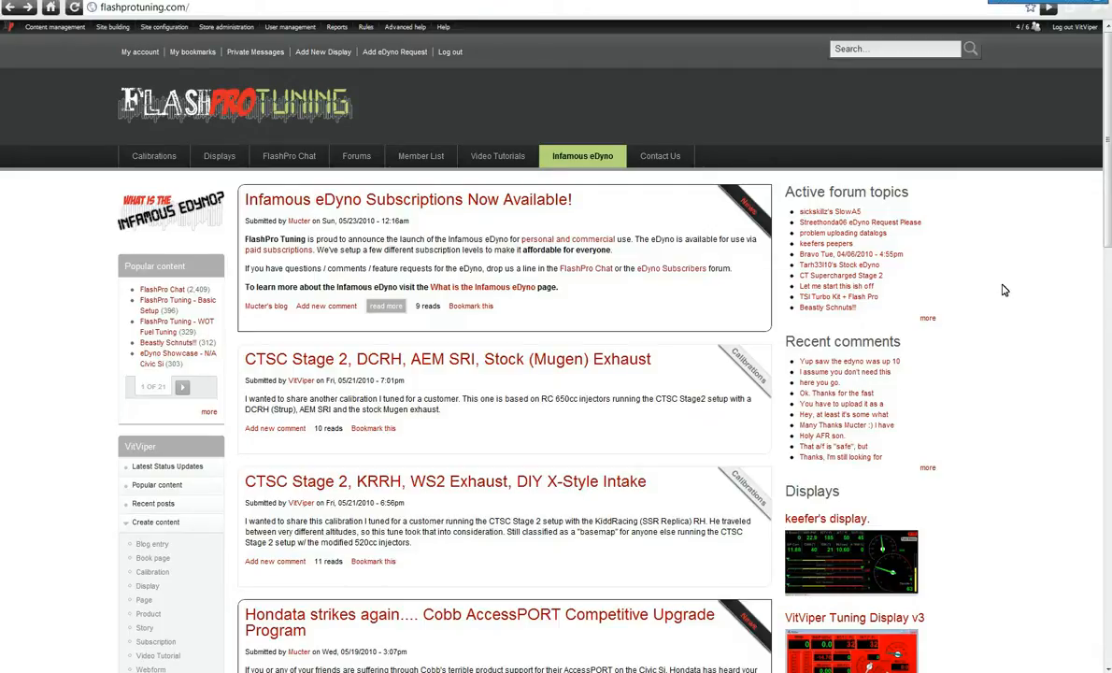
- Switch to the exports folder and open the Supa.fpdl datalog in FlashPro Manager
key("alt+Tab")
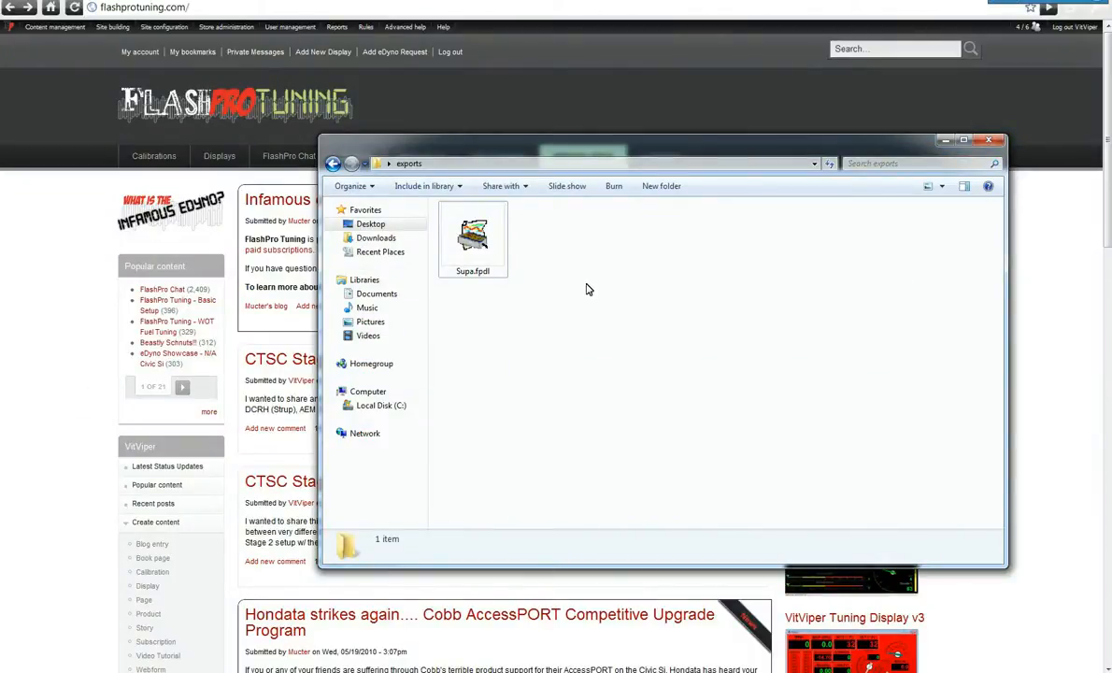
left_click_drag(537, 304, 574, 280)
left_click(441, 222)
double_click(473, 238)
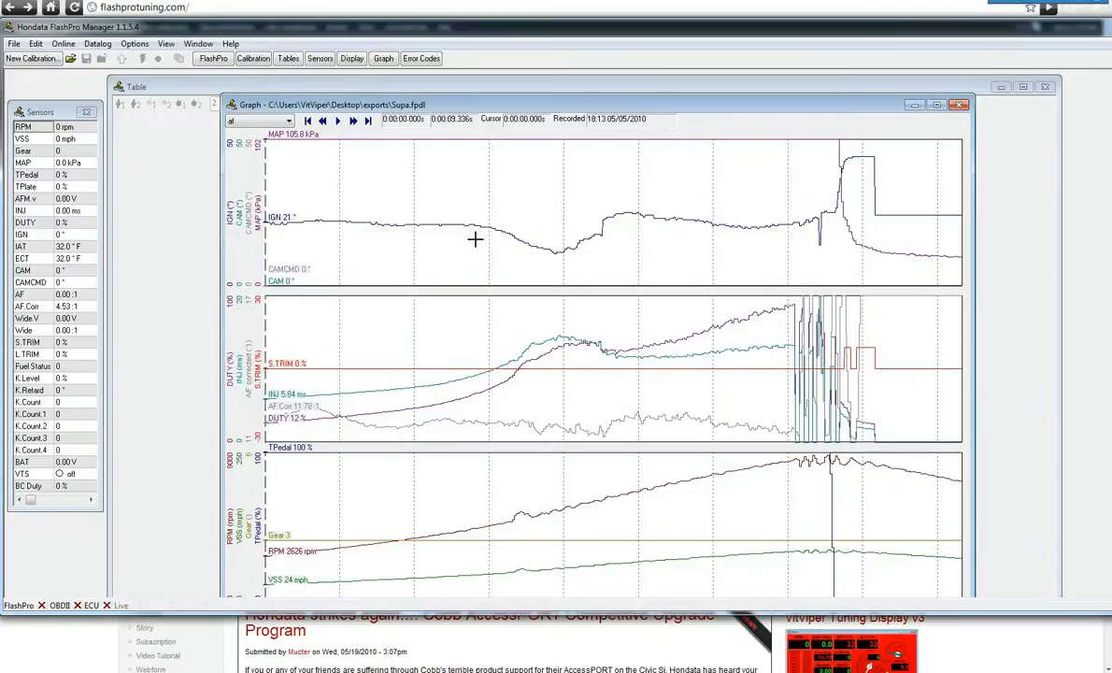
- Review the third-gear pull on the graph and trim the datalog by setting a new end at about 7.727 s, just after throttle lift
left_click(271, 280)
left_click_drag(291, 290, 811, 311)
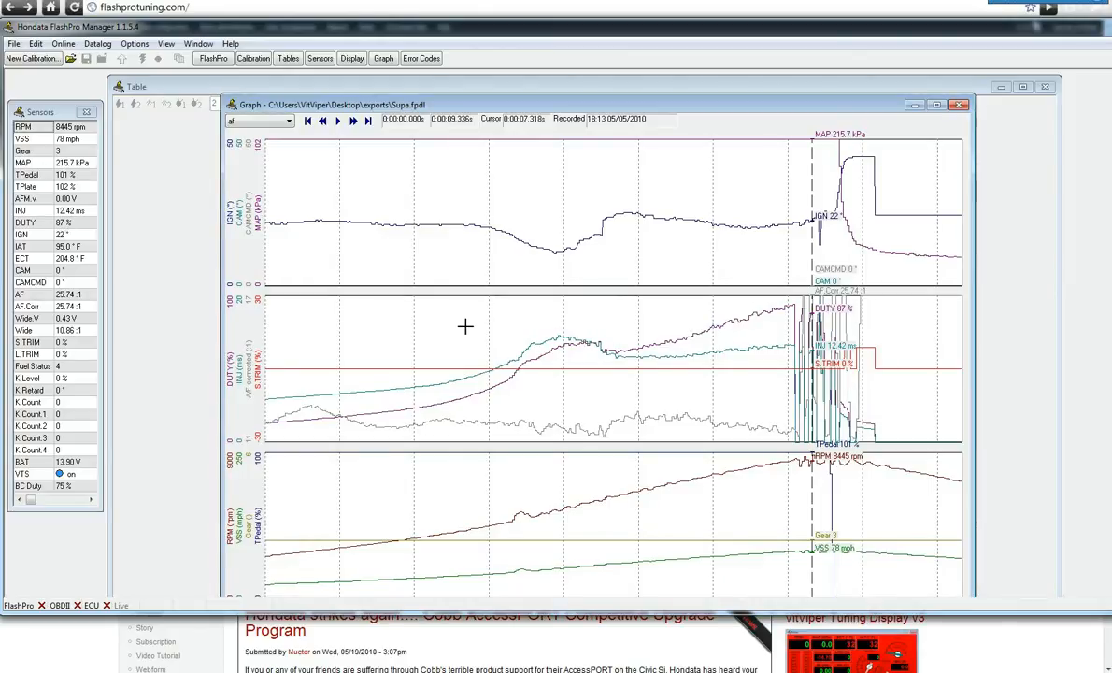
left_click_drag(332, 299, 773, 286)
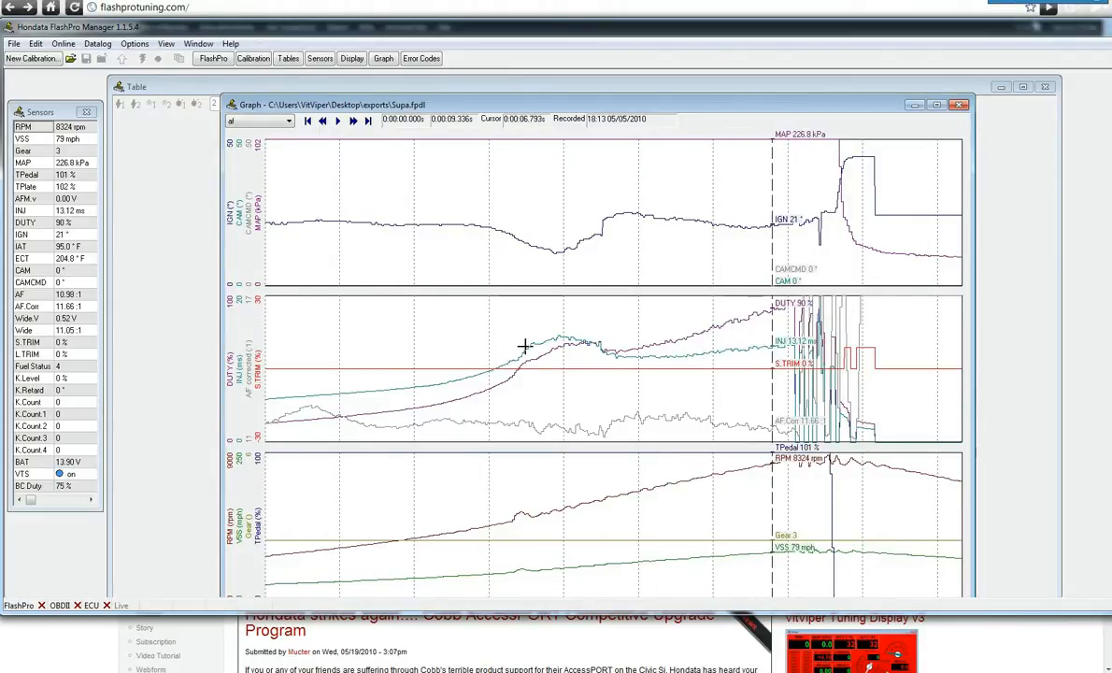
left_click(269, 375)
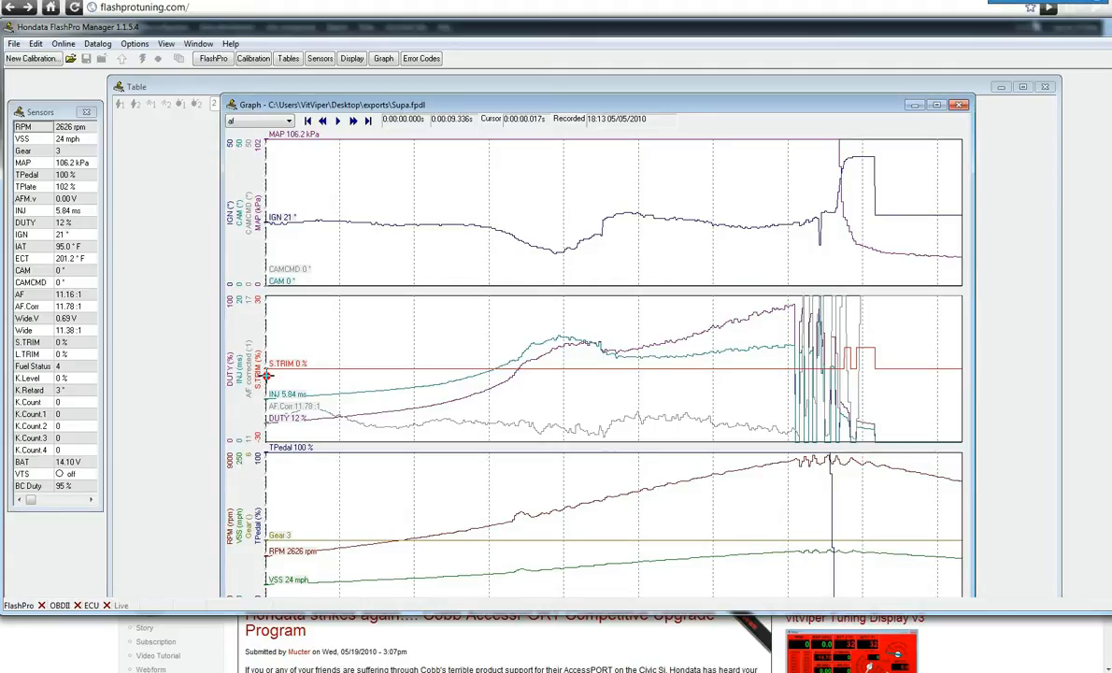
left_click(273, 374)
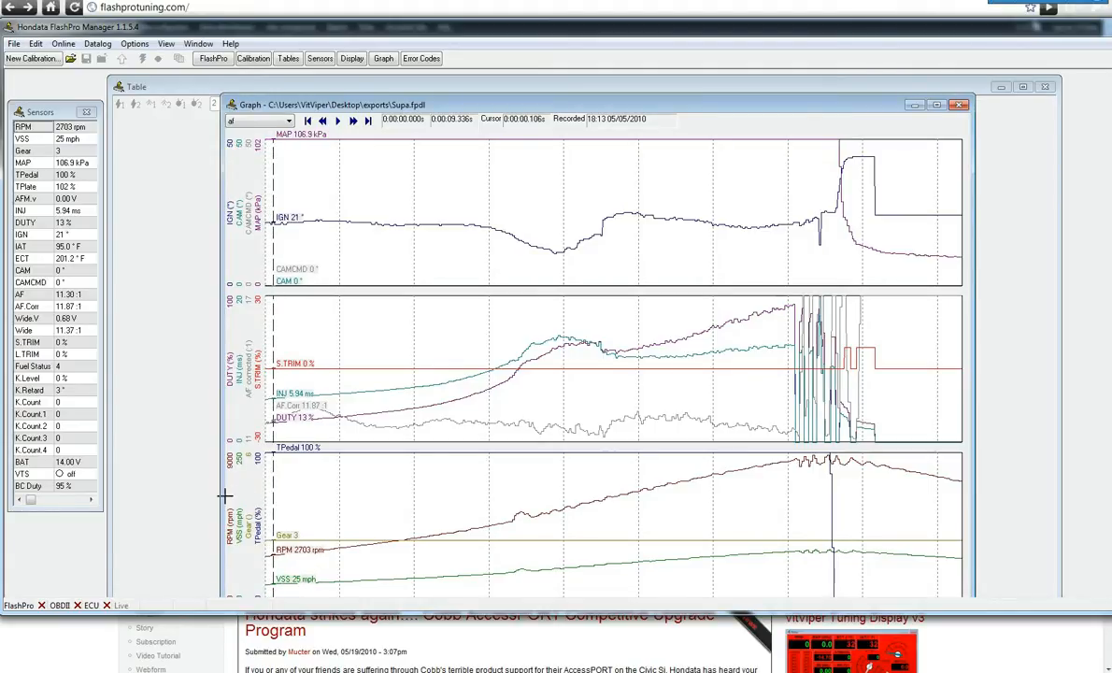
left_click_drag(874, 428, 933, 448)
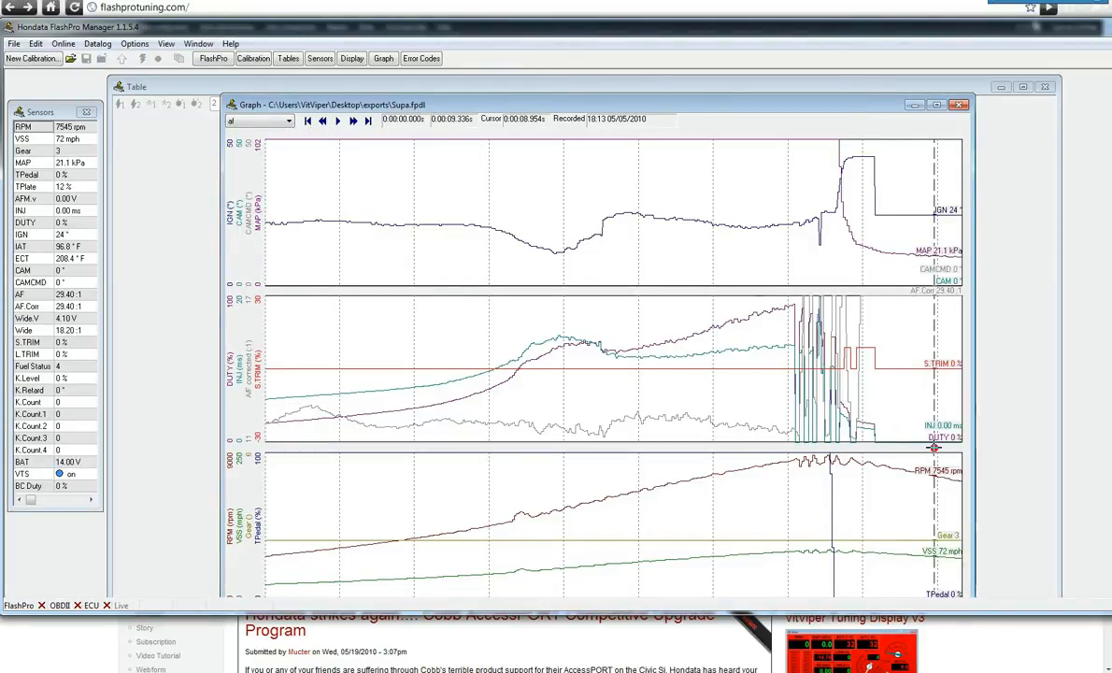
left_click(844, 475)
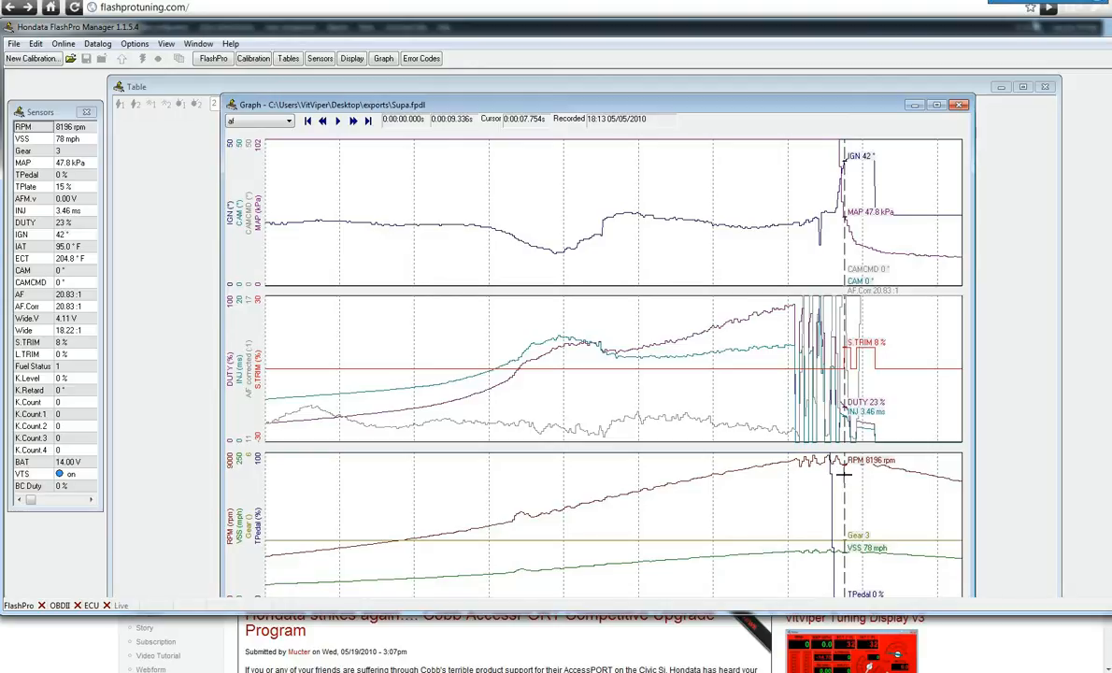
left_click_drag(844, 475, 843, 475)
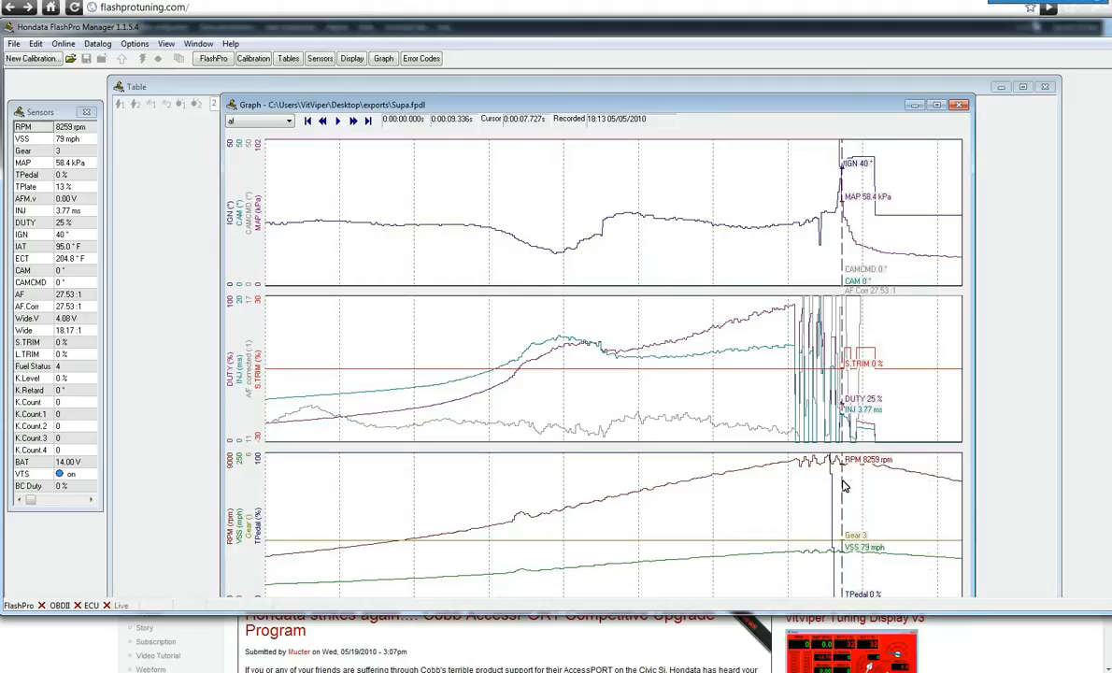
right_click(842, 485)
left_click(939, 600)
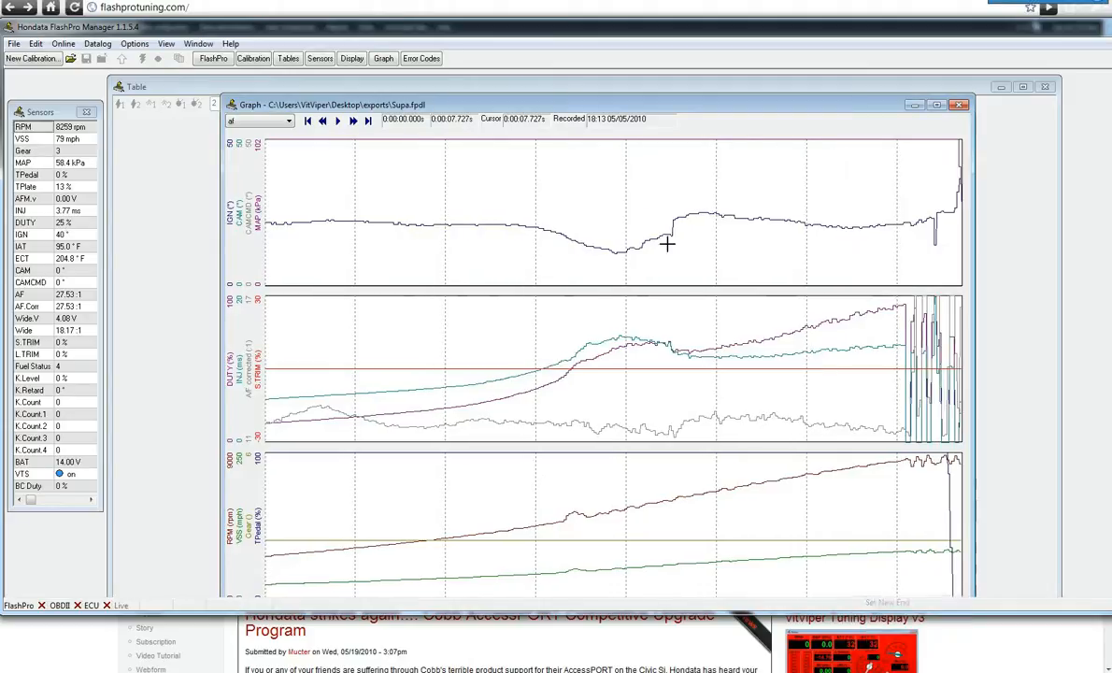
- Change the MAP sensor's unit to "/psi and check the manifold pressure reading along the pull
left_click_drag(506, 100, 507, 89)
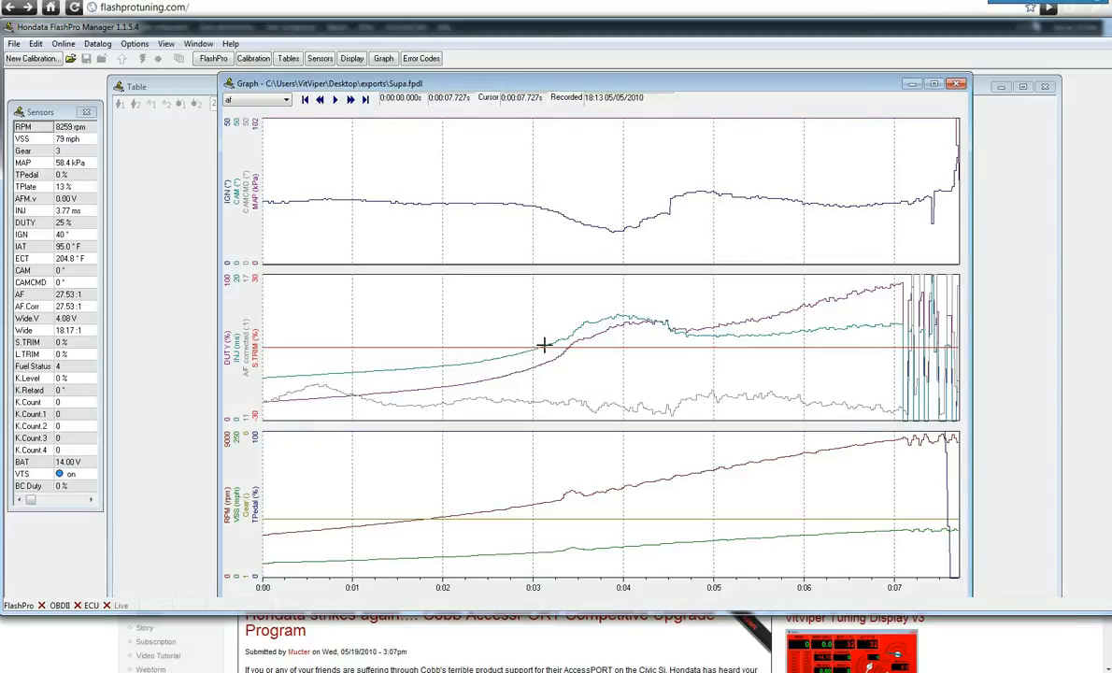
left_click_drag(474, 342, 876, 340)
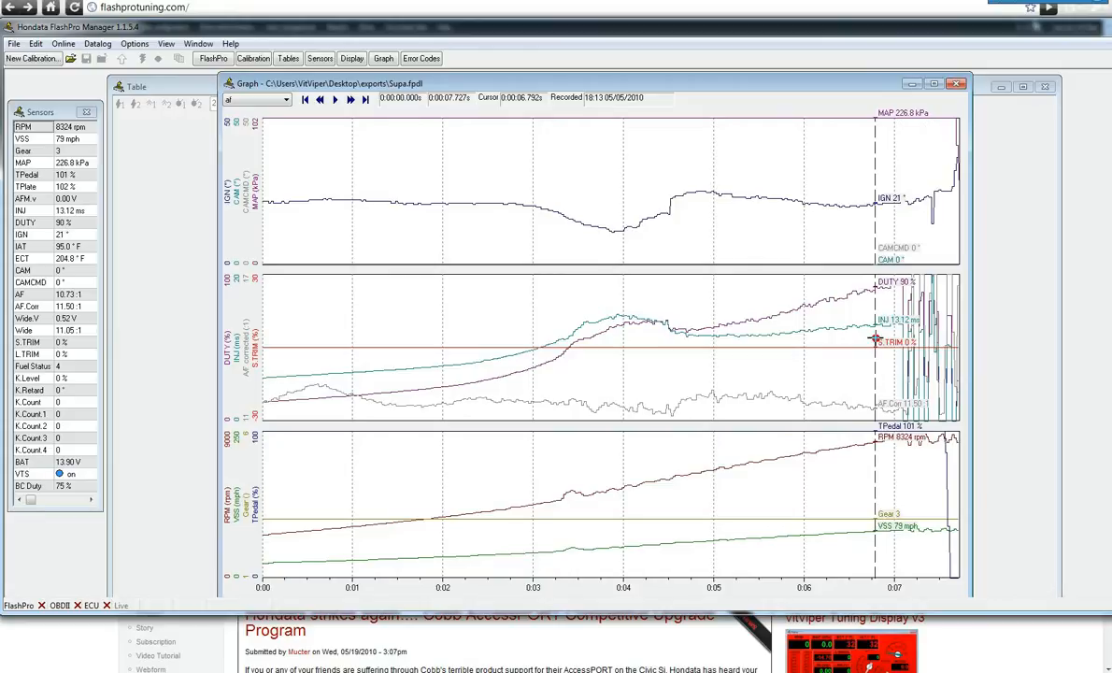
double_click(40, 165)
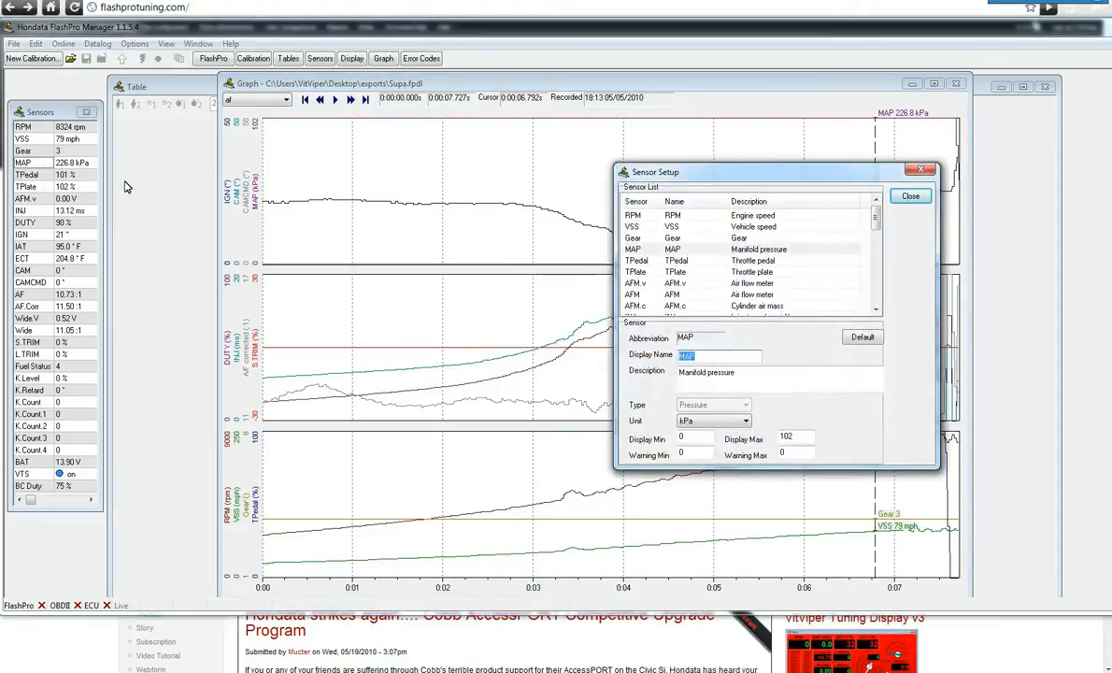
left_click(694, 421)
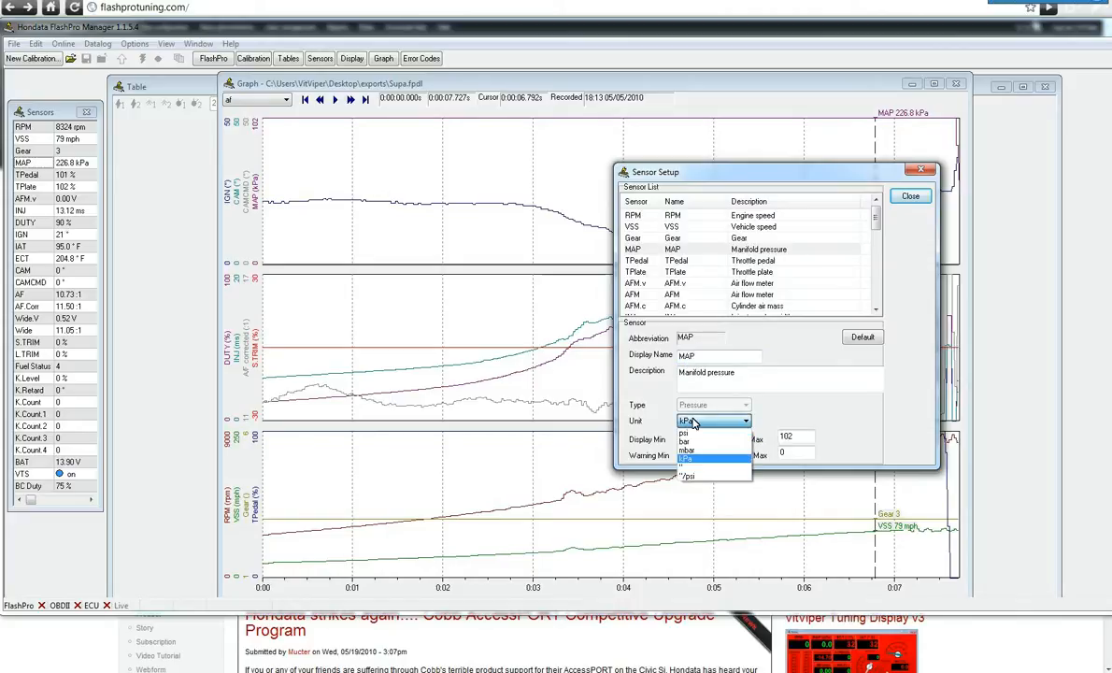
left_click(689, 479)
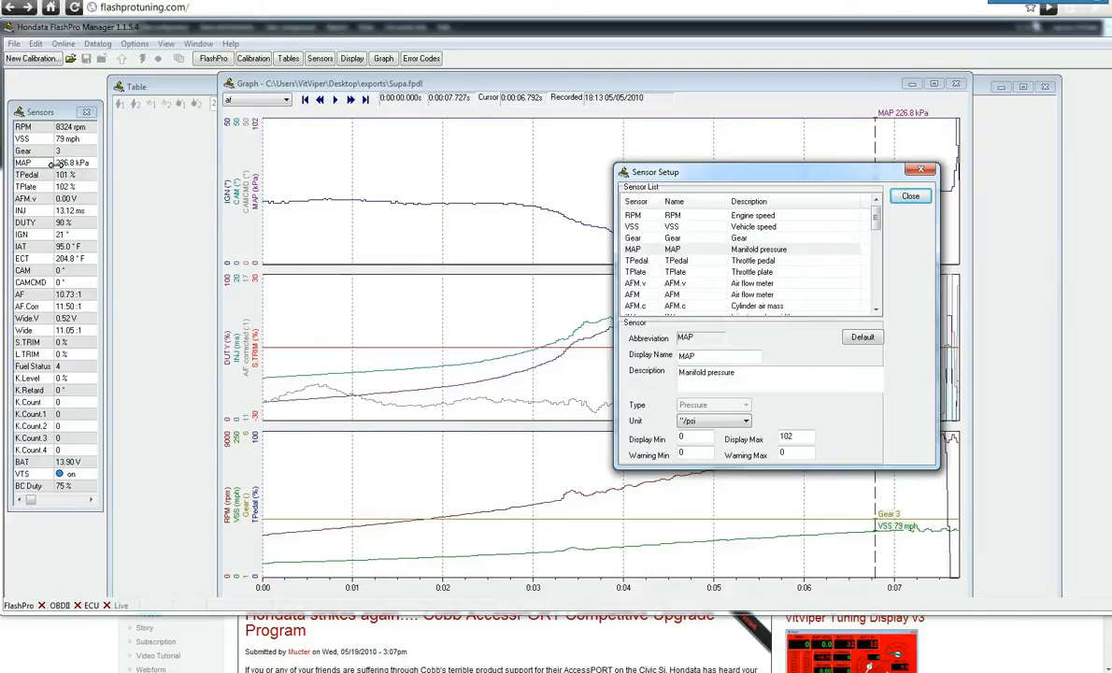
left_click(903, 196)
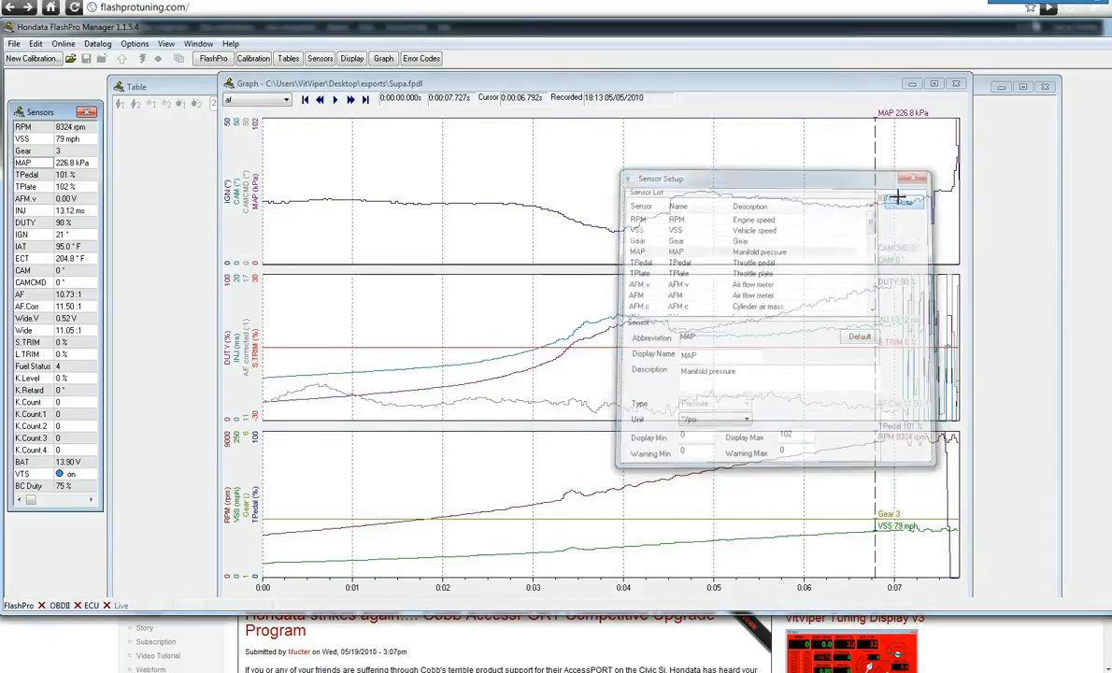
left_click_drag(515, 276, 779, 271)
- Export the trimmed datalog as a CSV file named Supa in the exports folder
left_click(97, 44)
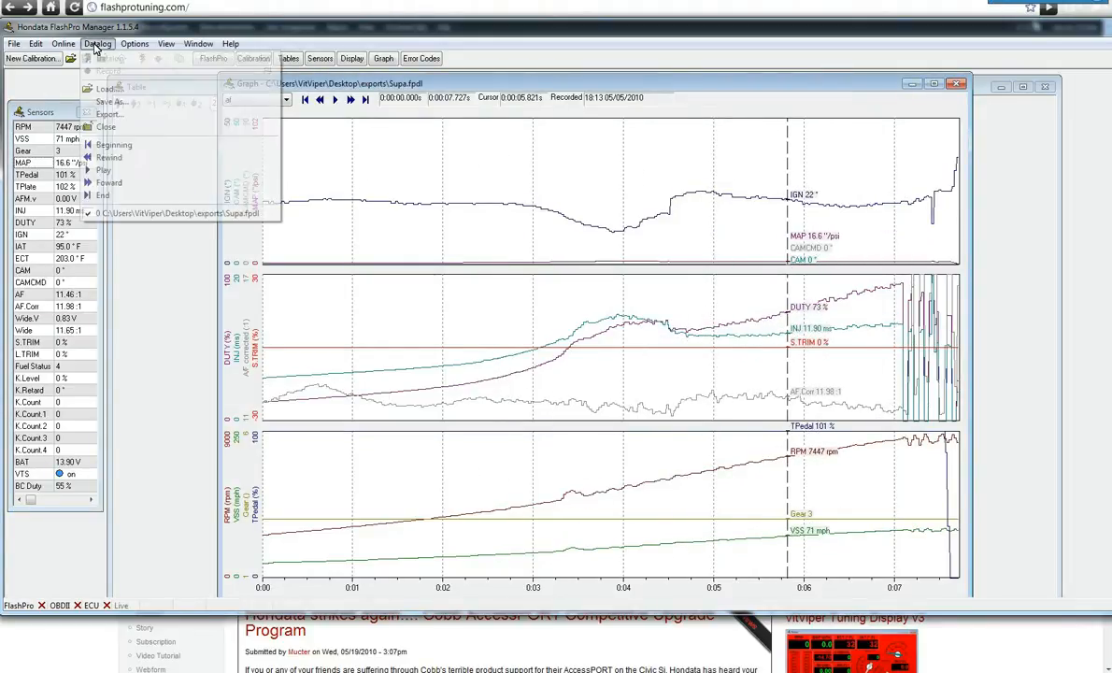
left_click(103, 114)
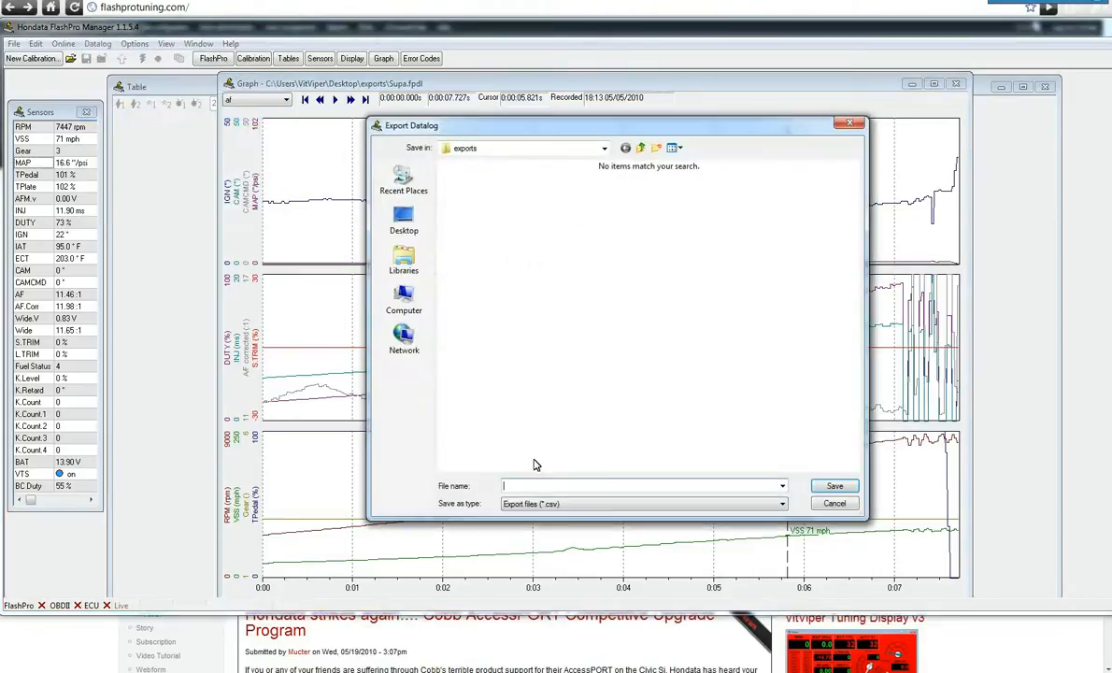
type("Supa")
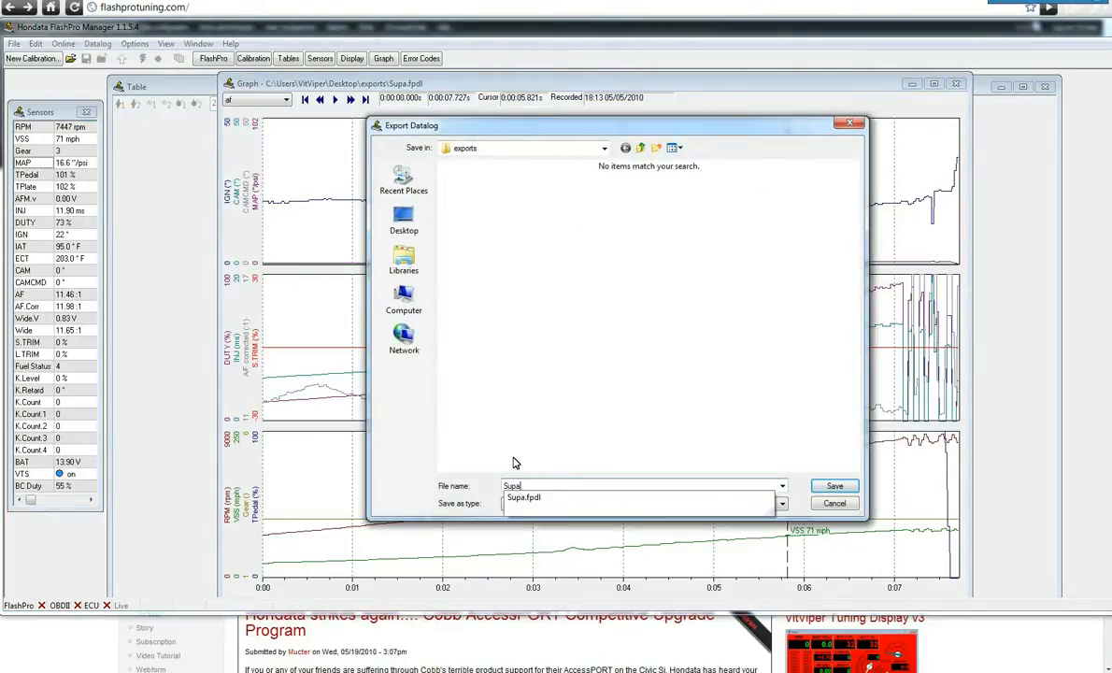
key("Return")
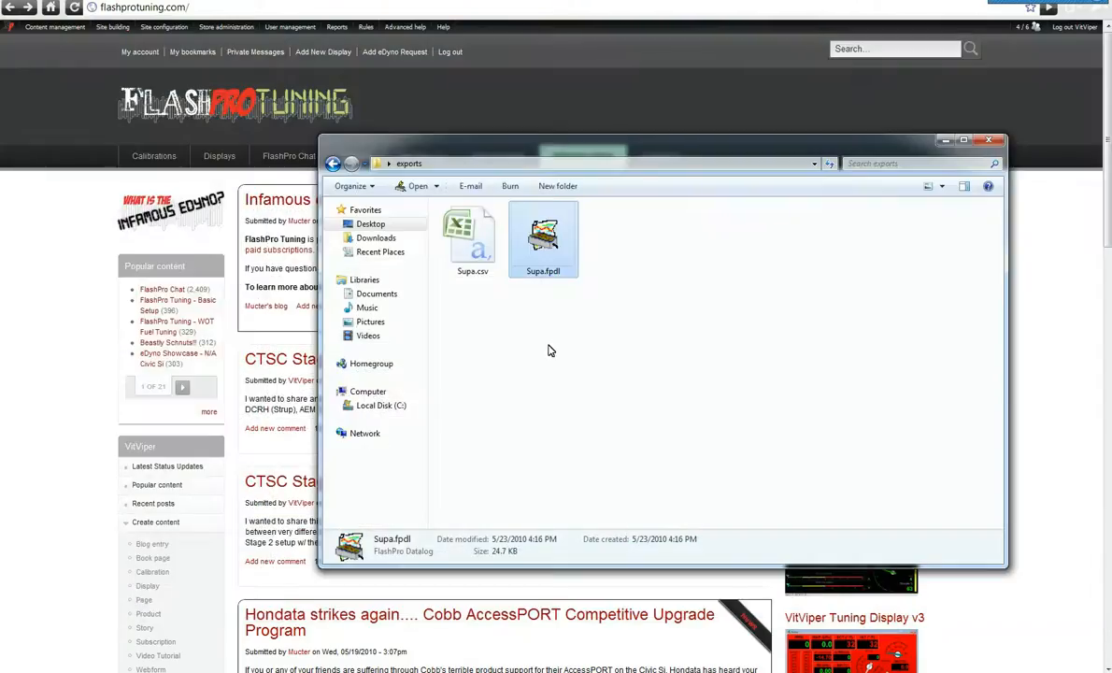
- Check for the exported Supa.csv in the exports folder and close the folder window
left_click_drag(493, 353, 448, 209)
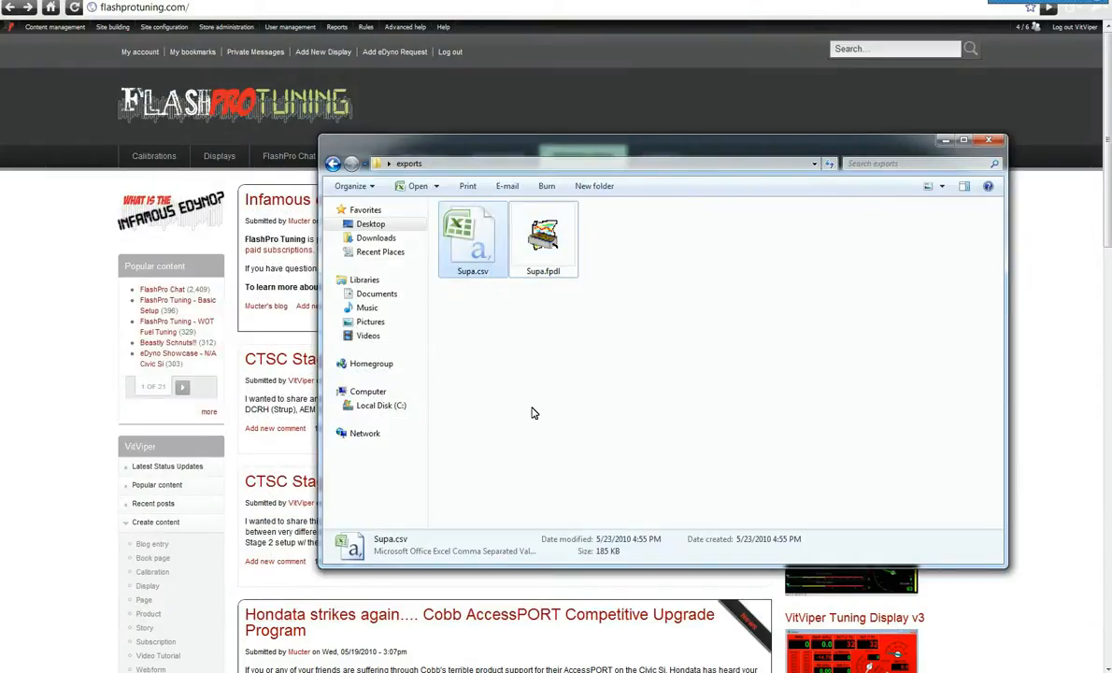
left_click(533, 413)
key("alt+F4")
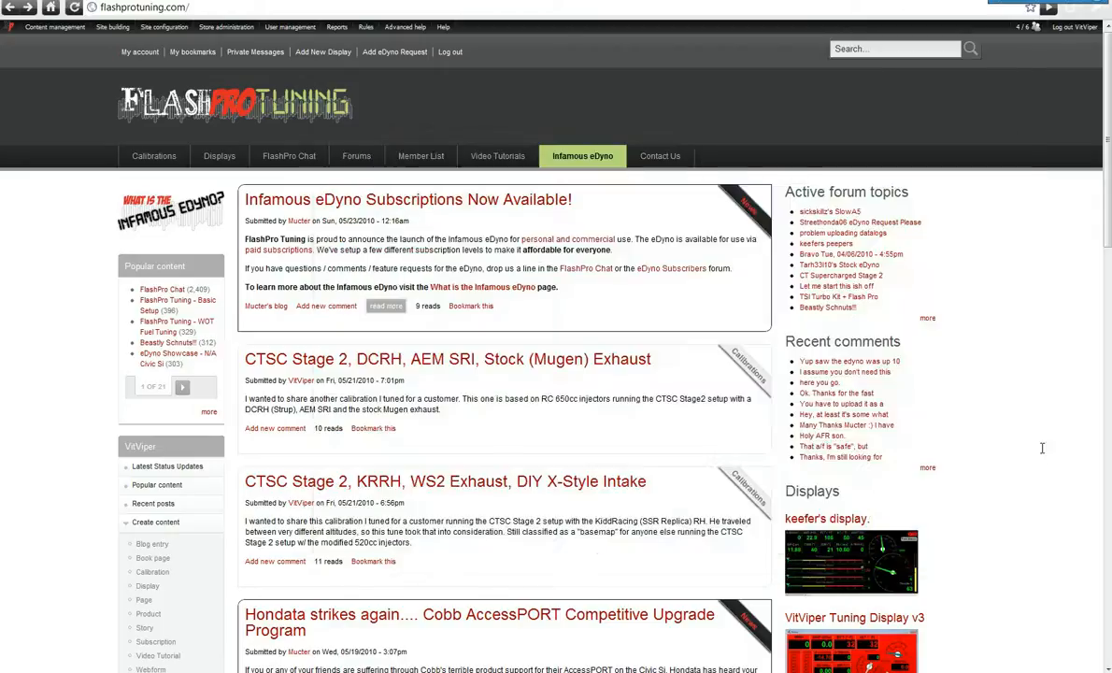
- Open the Infamous eDyno site and choose Supa.csv from the Desktop's exports folder as the upload file
left_click(531, 150)
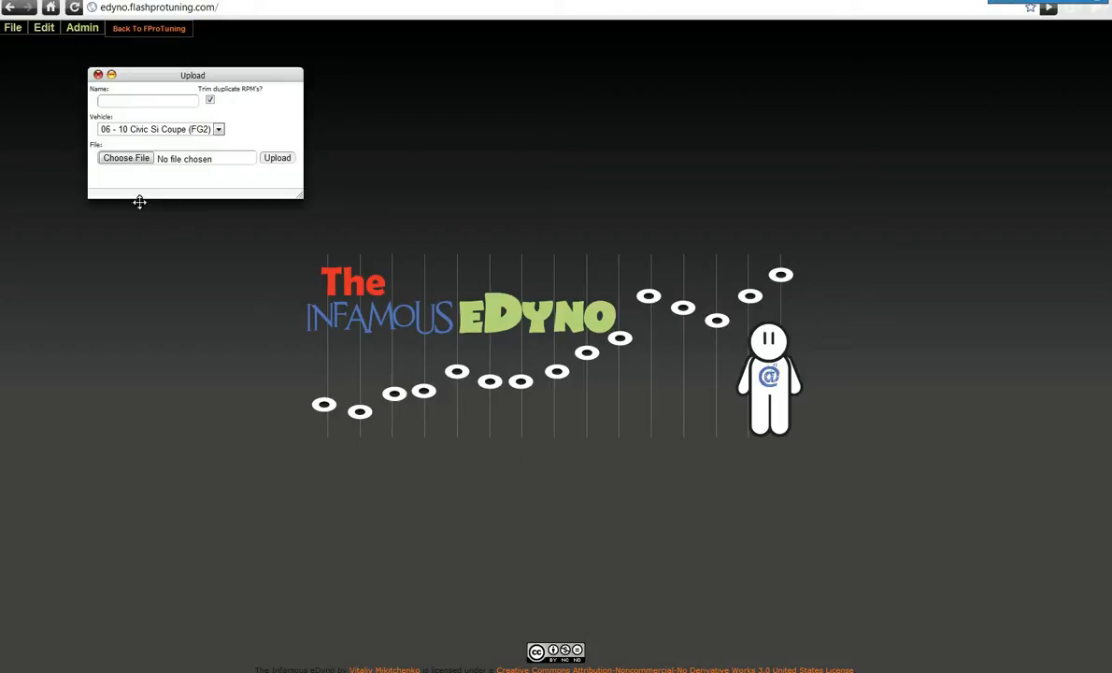
left_click(124, 158)
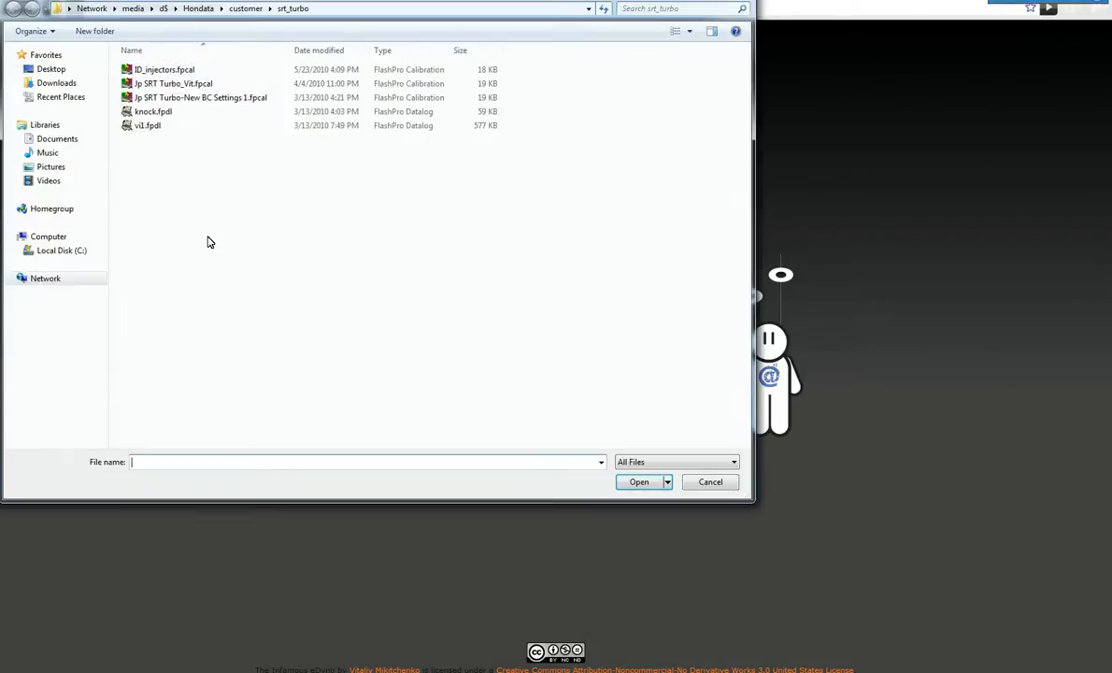
left_click(51, 71)
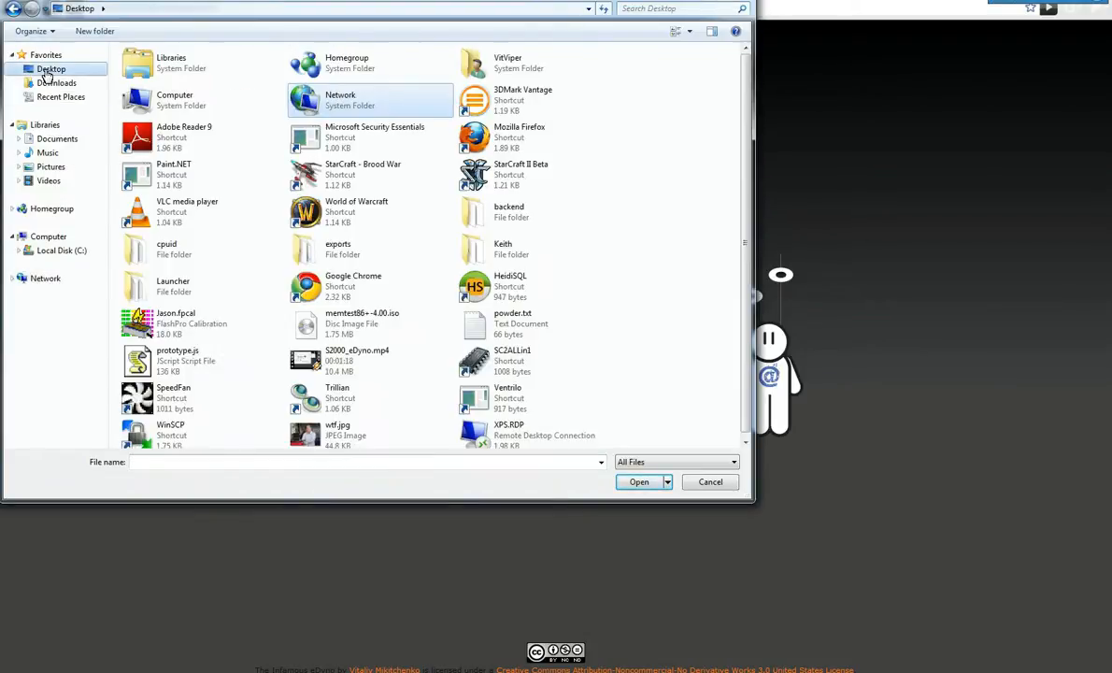
double_click(332, 267)
double_click(148, 89)
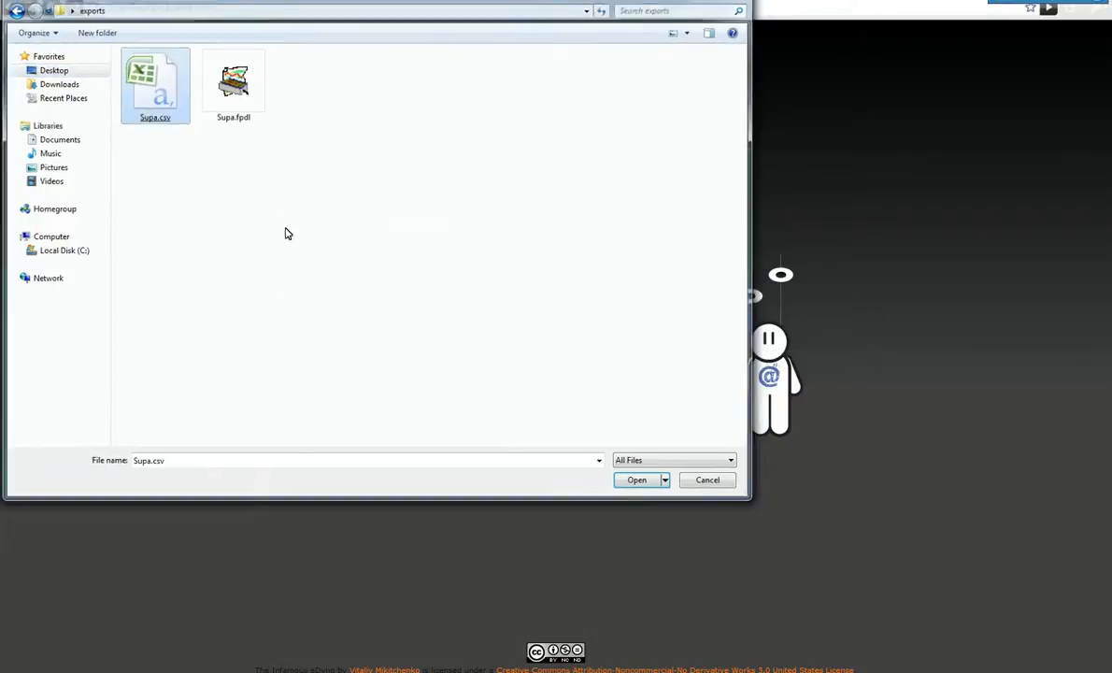
- Name the run Supa, keep 06 - 10 Civic Si Coupe (FG2) as the vehicle, and upload the log
left_click(143, 103)
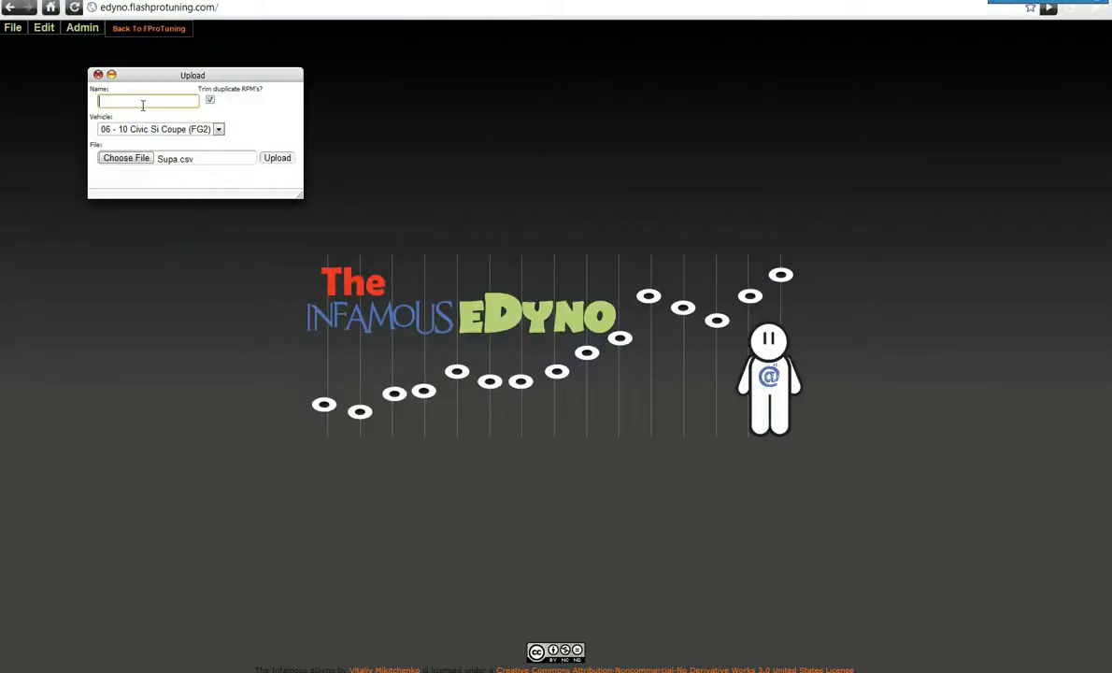
type("Supa")
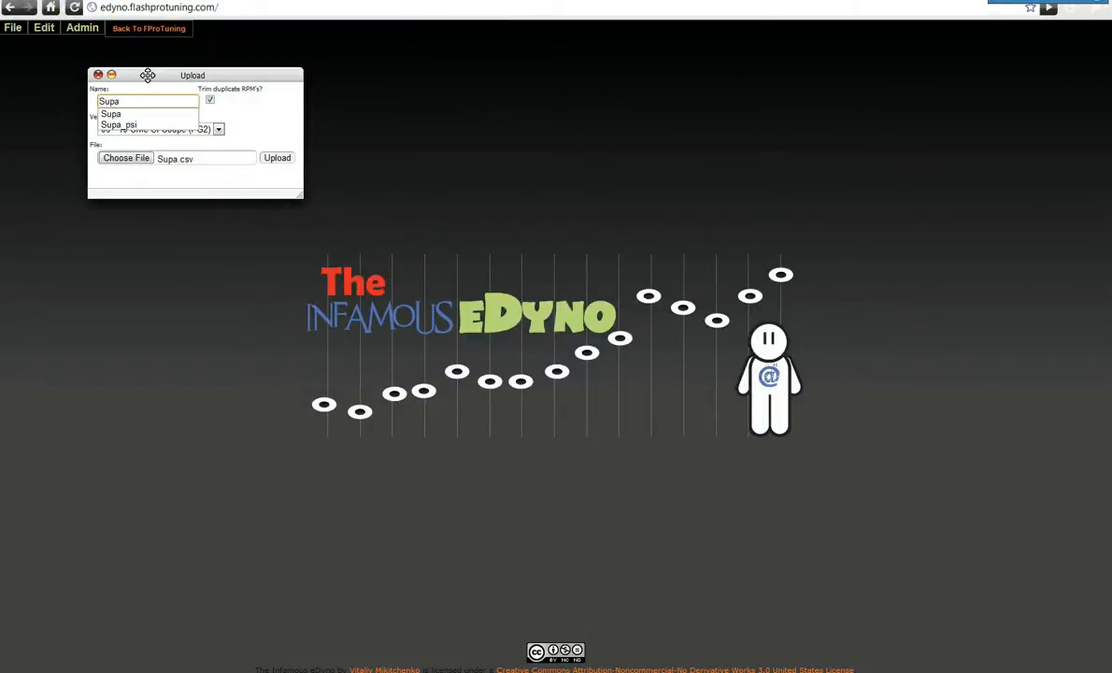
left_click(116, 115)
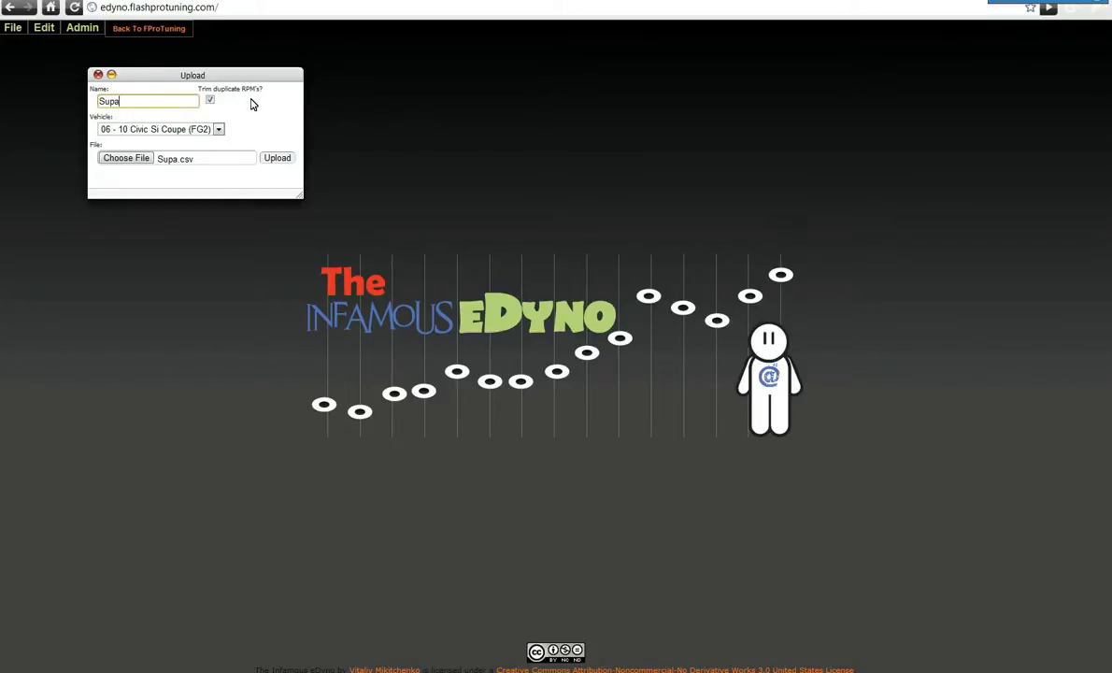
left_click(152, 132)
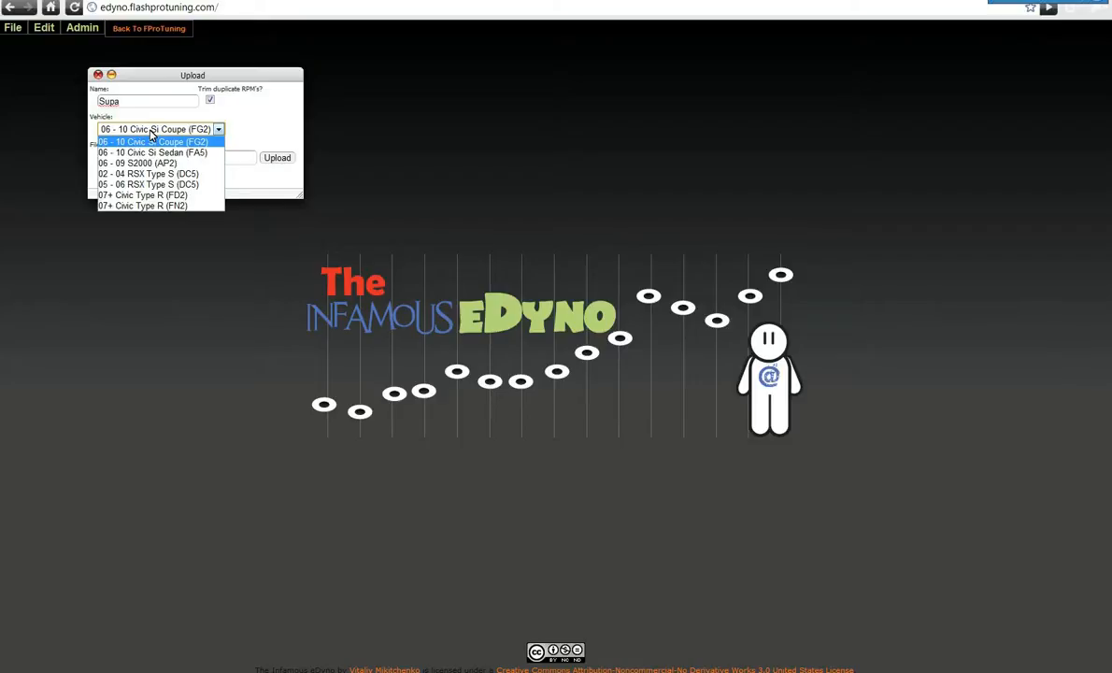
left_click(151, 131)
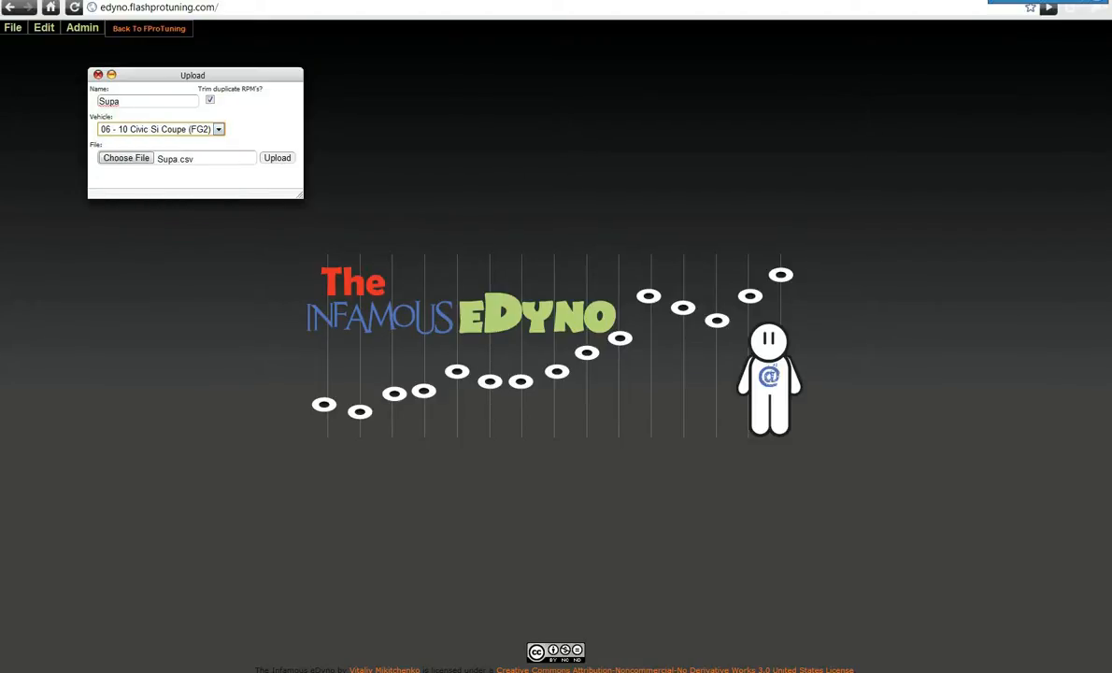
left_click(147, 128)
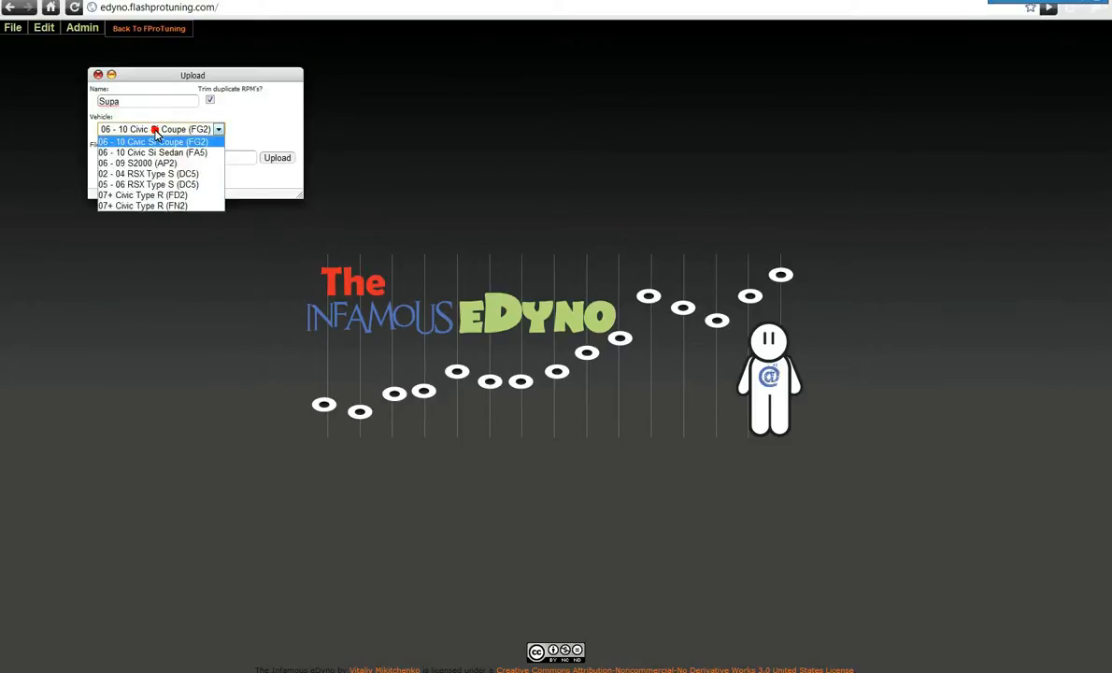
left_click(161, 129)
left_click(274, 159)
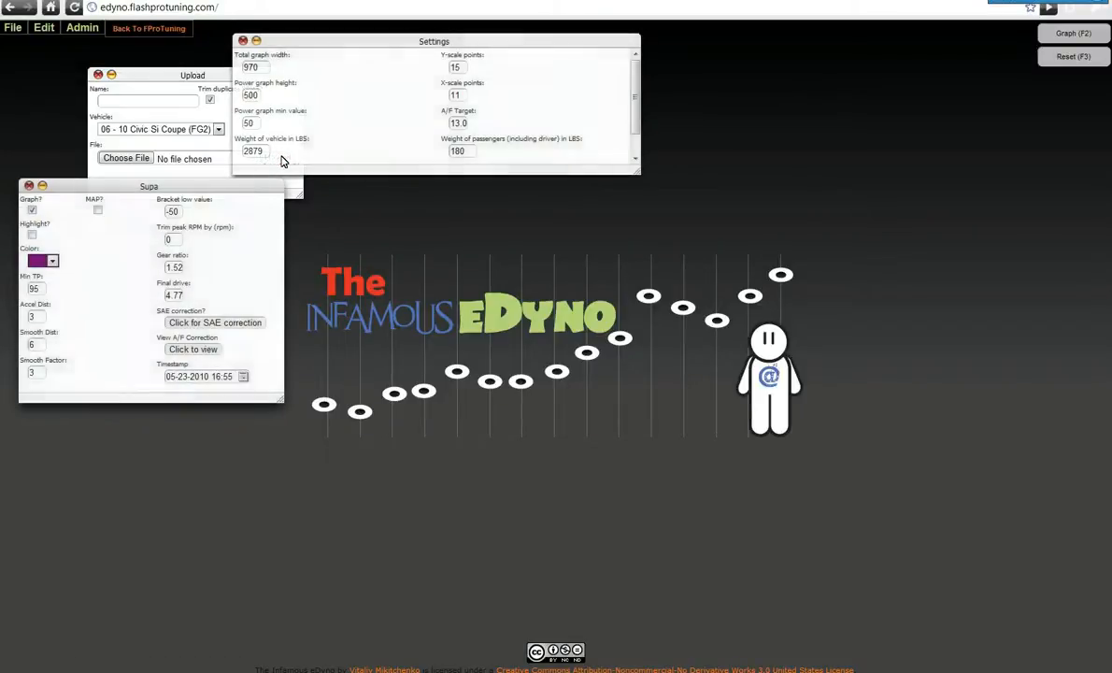
- Move the Settings window clear of the upload window and enlarge it to fit all its options
left_click_drag(333, 40, 436, 96)
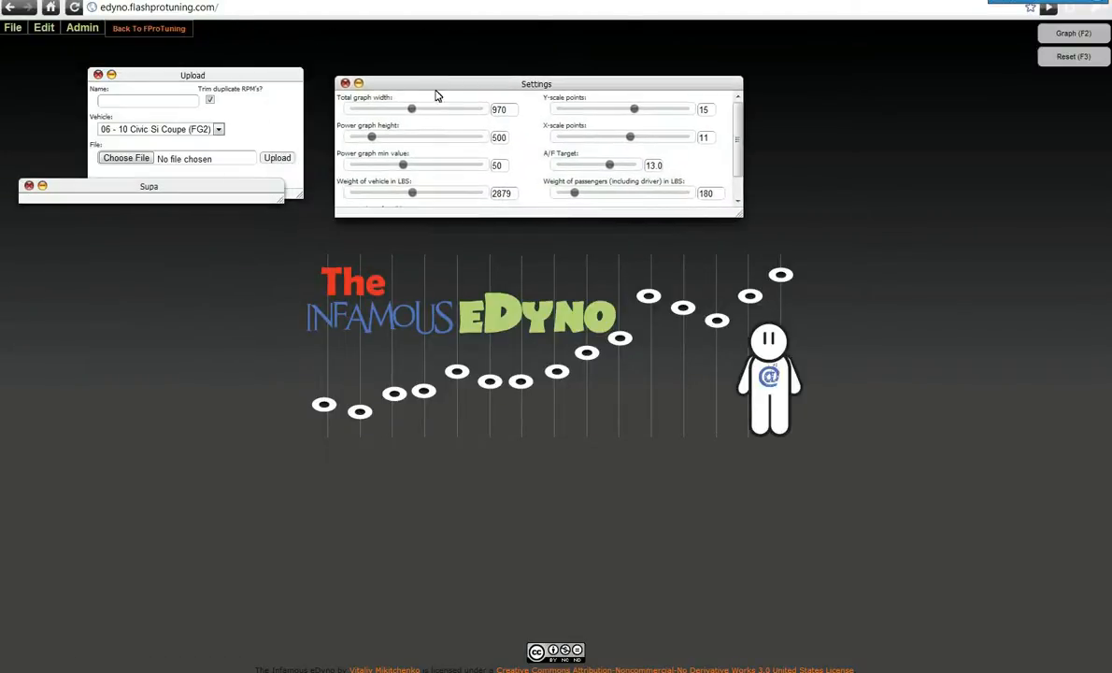
left_click_drag(737, 212, 755, 247)
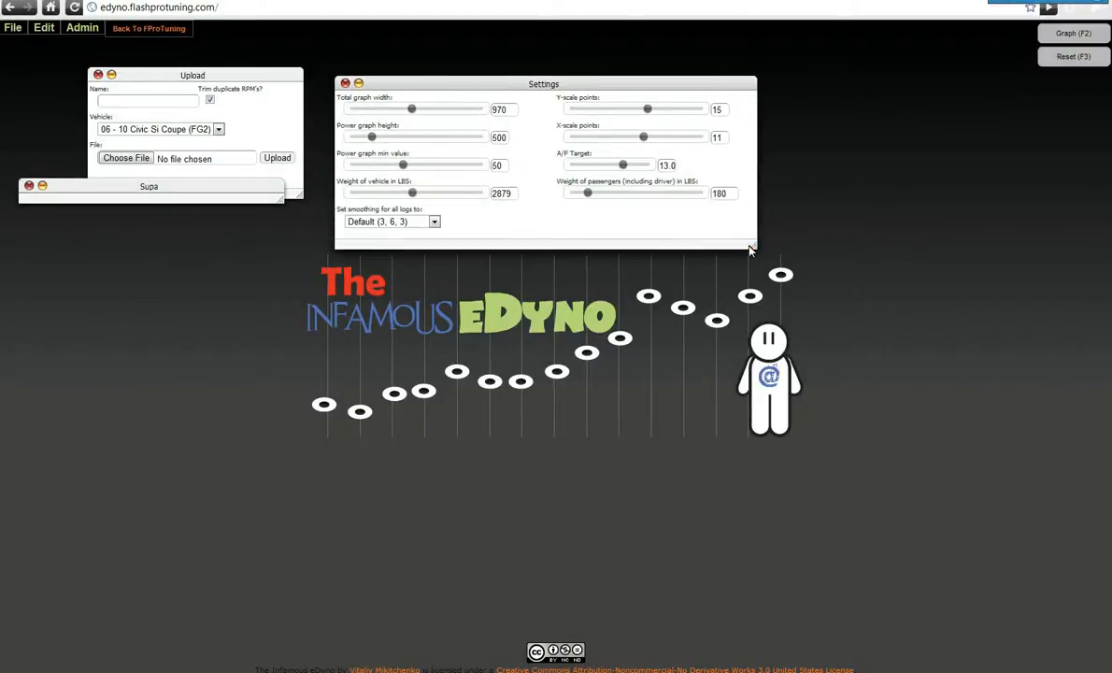
- Expand the Supa run's window to review its options, move it below the Upload window, and collapse it
left_click(42, 185)
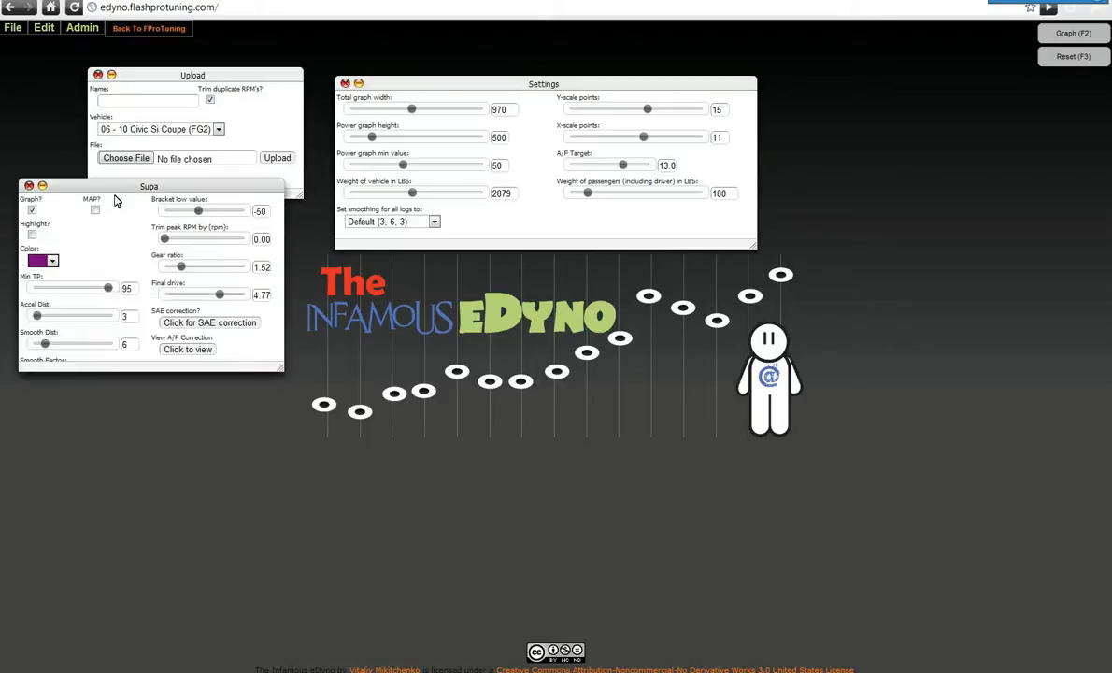
left_click_drag(105, 186, 140, 272)
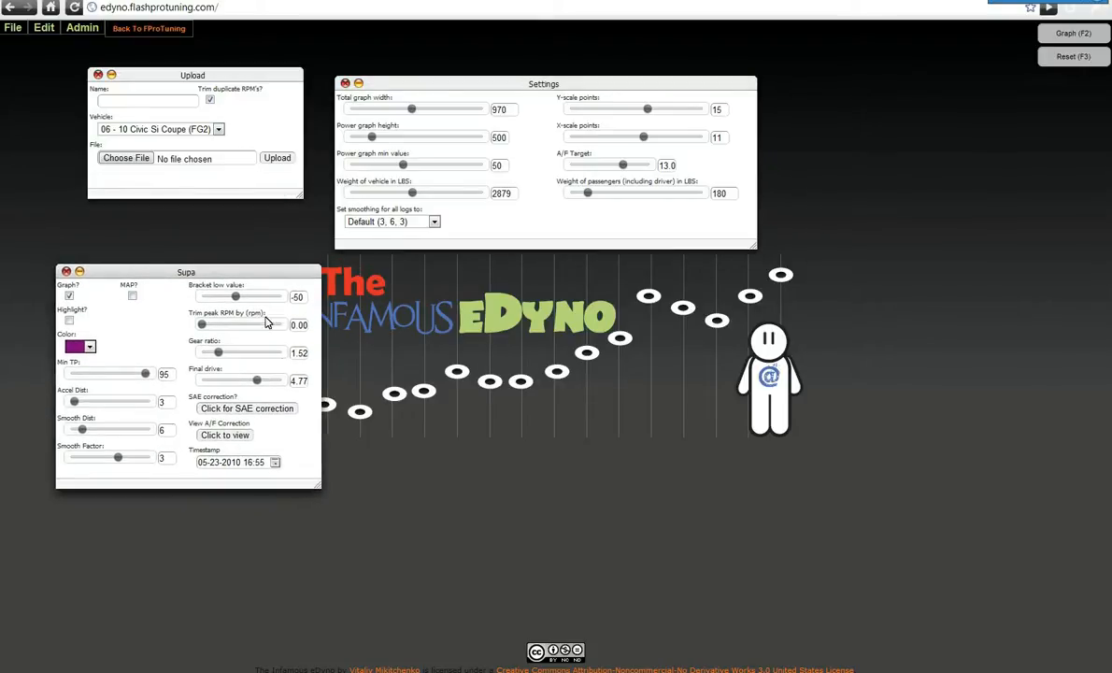
left_click(78, 270)
mouse_move(148, 265)
left_mouse_down()
mouse_move(124, 231)
mouse_move(128, 257)
left_mouse_up()
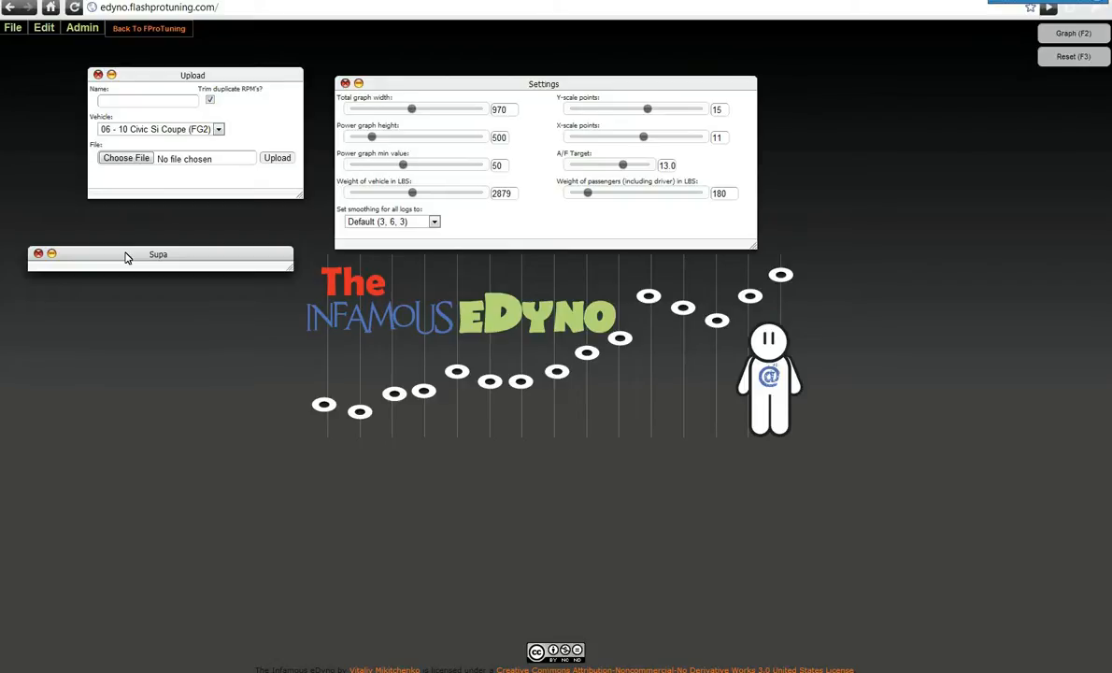
- Set the weight of passengers including driver to 420 lbs and the A/F target to 11.8
double_click(724, 192)
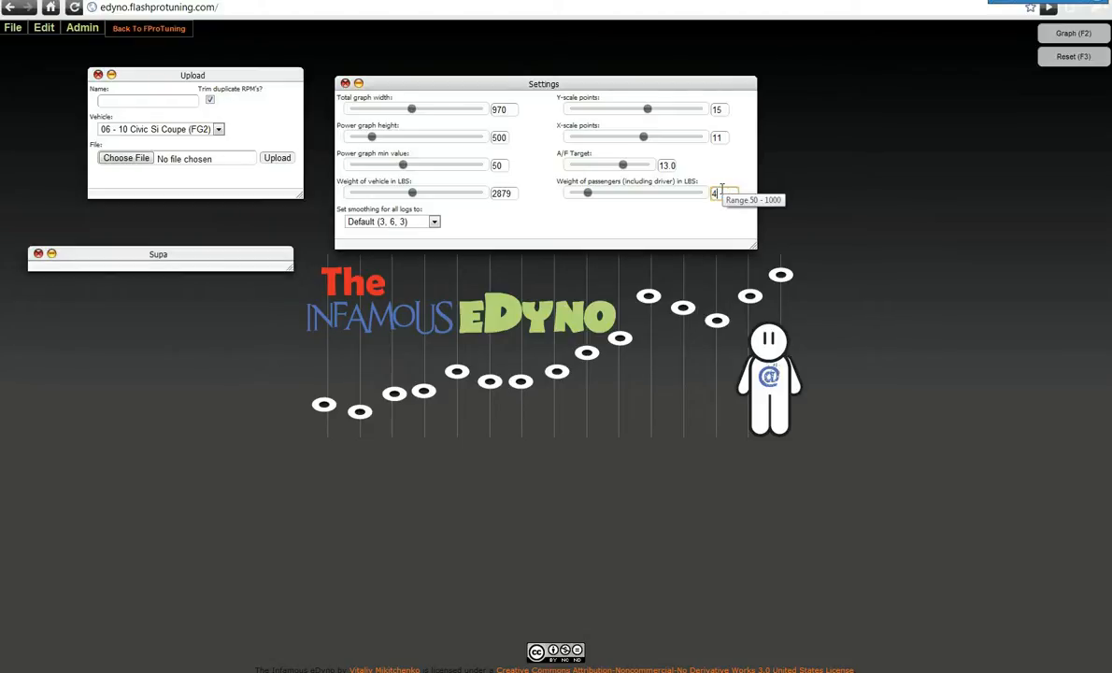
type("420")
left_click(693, 227)
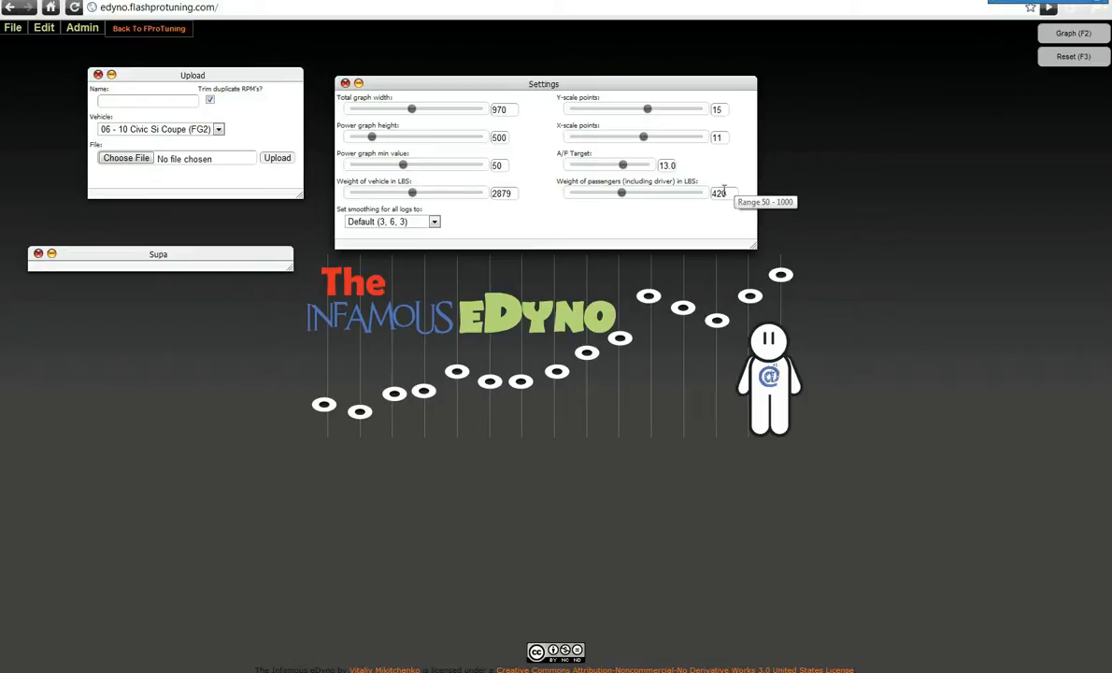
left_click_drag(616, 164, 606, 164)
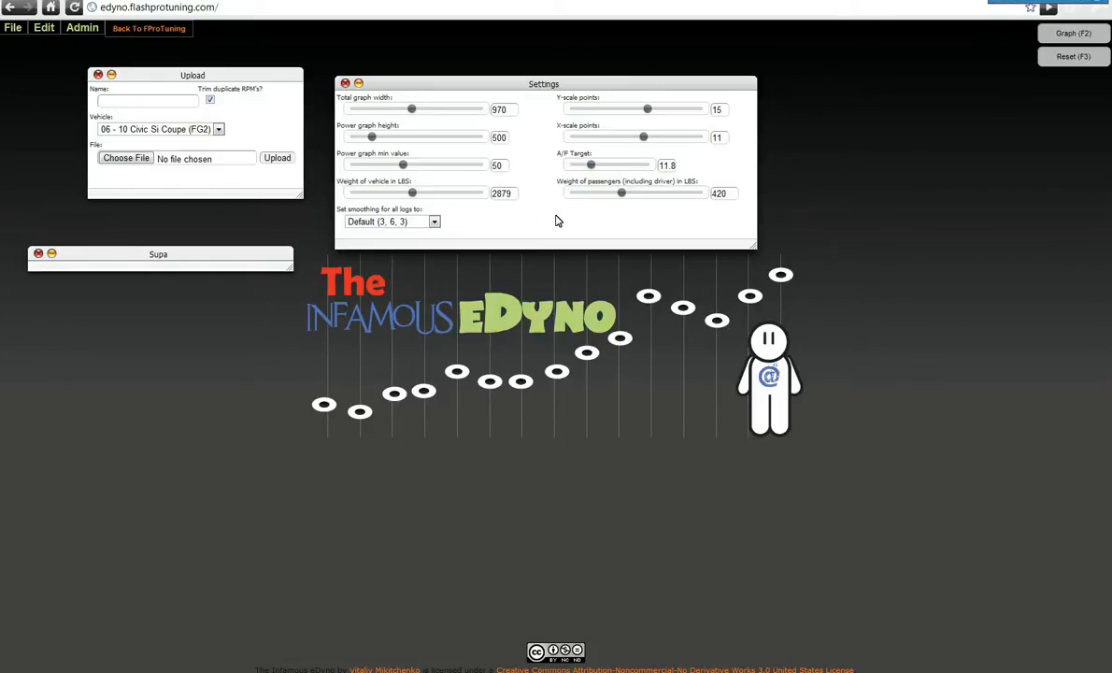
- Generate the Supa run's dyno graph, shift its window to view the curves, and close it
left_click(1055, 33)
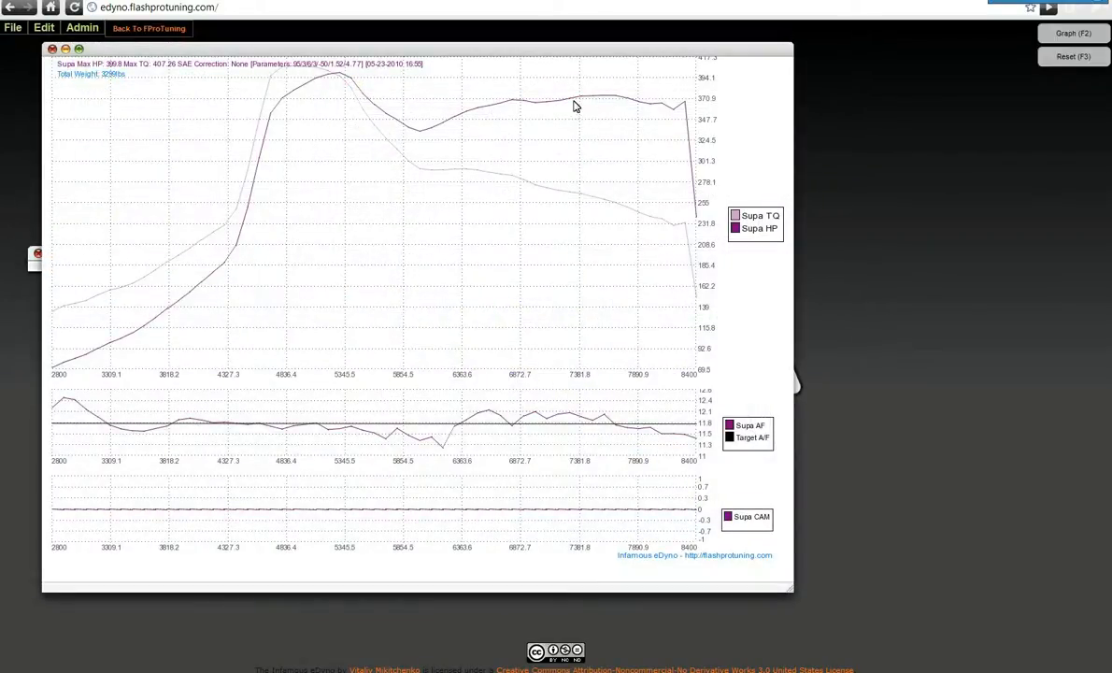
left_click_drag(516, 49, 649, 71)
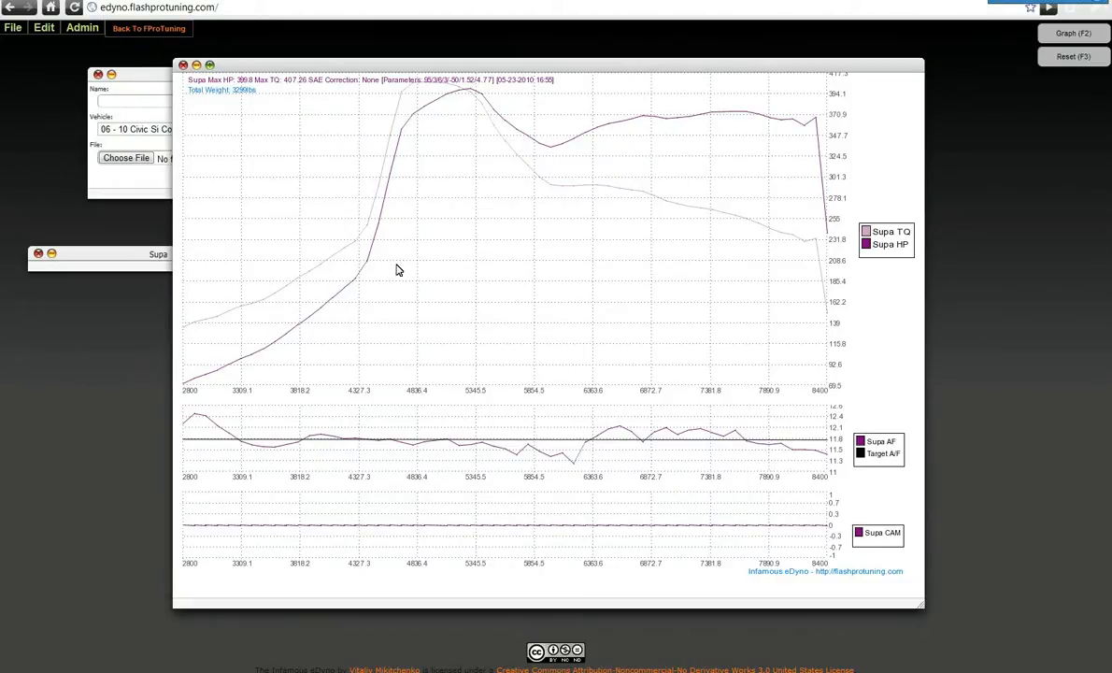
left_click(246, 92)
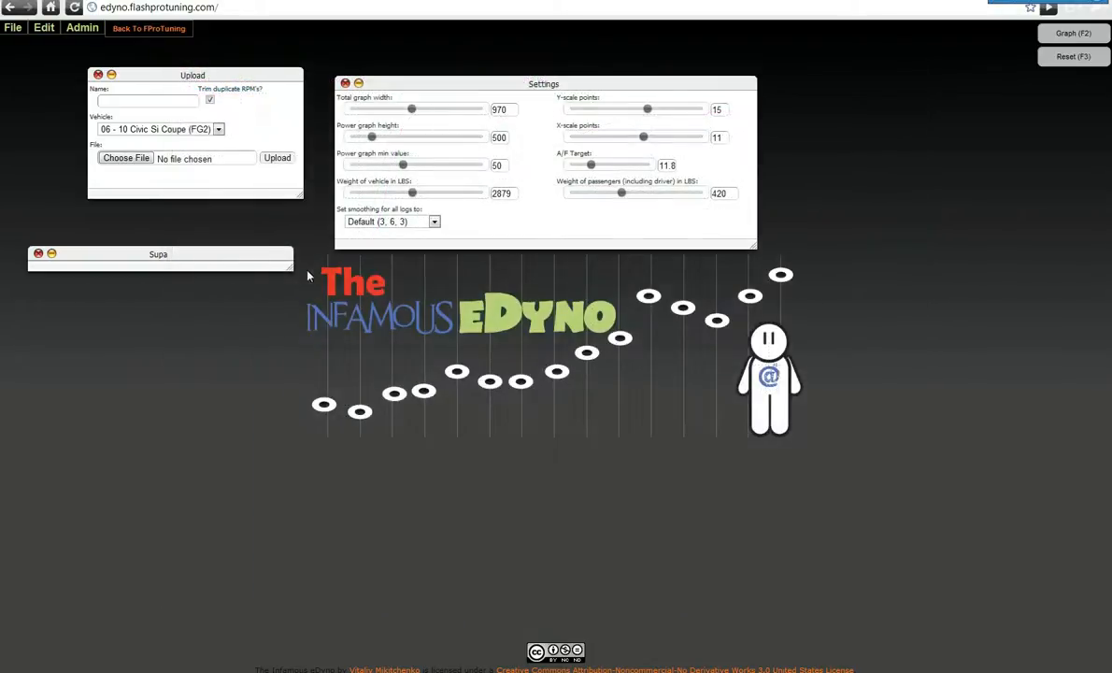
- Expand the Supa run's options window, move it clear of the Upload window, and enable its MAP plot
left_click(53, 252)
left_click_drag(112, 254, 240, 284)
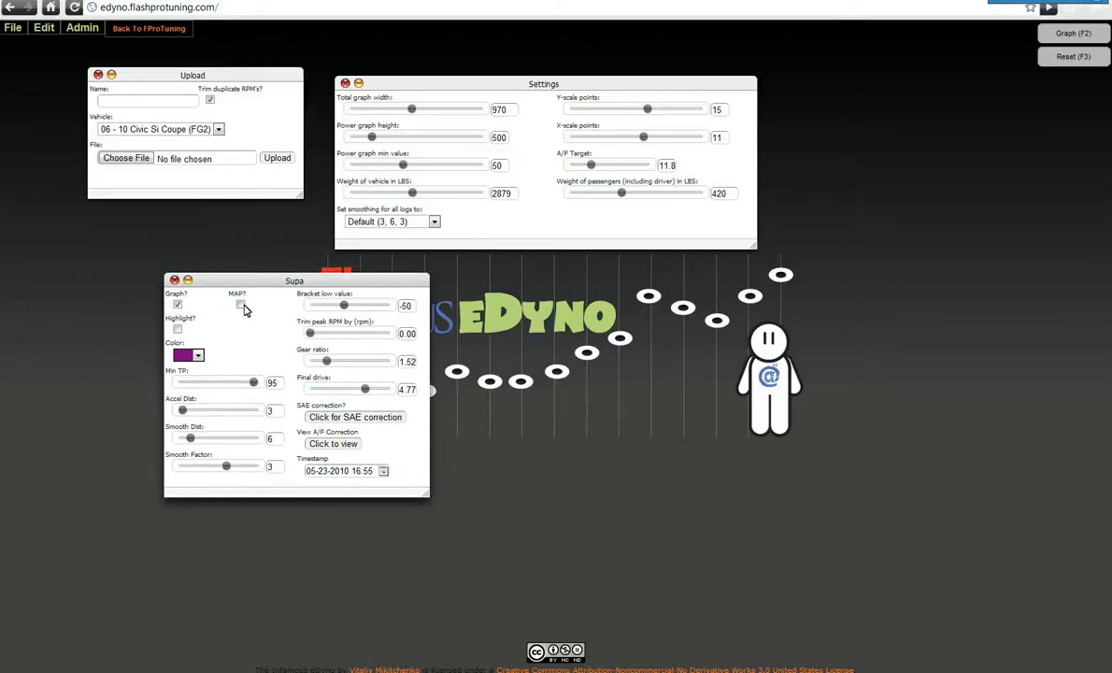
left_click(186, 281)
left_click(186, 281)
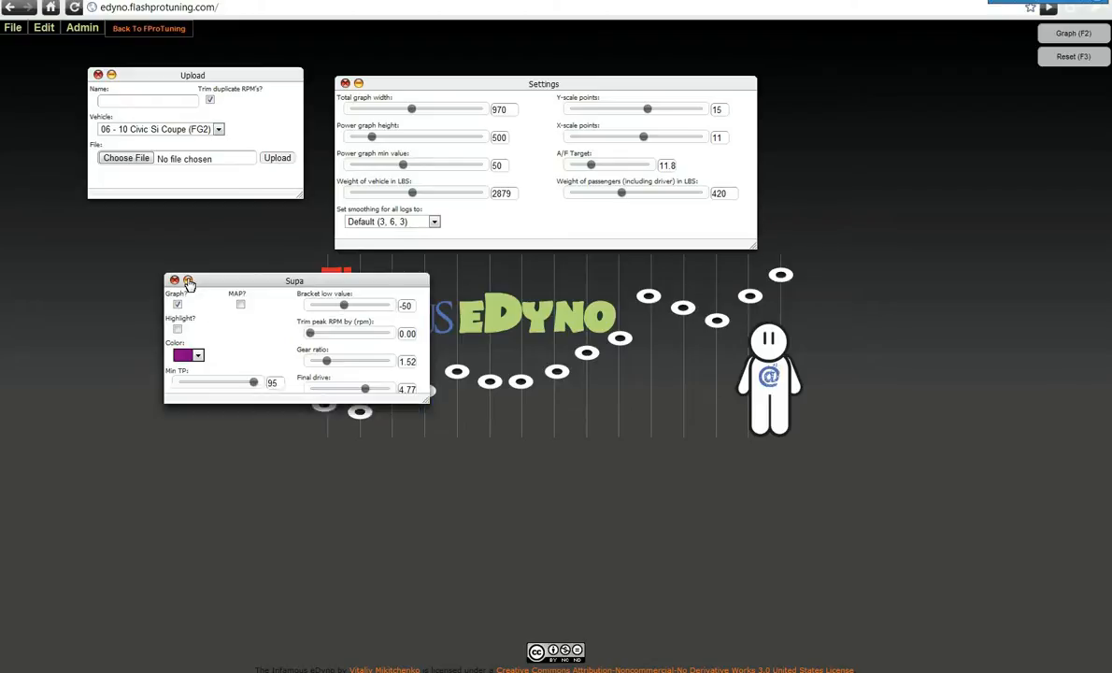
left_click(240, 305)
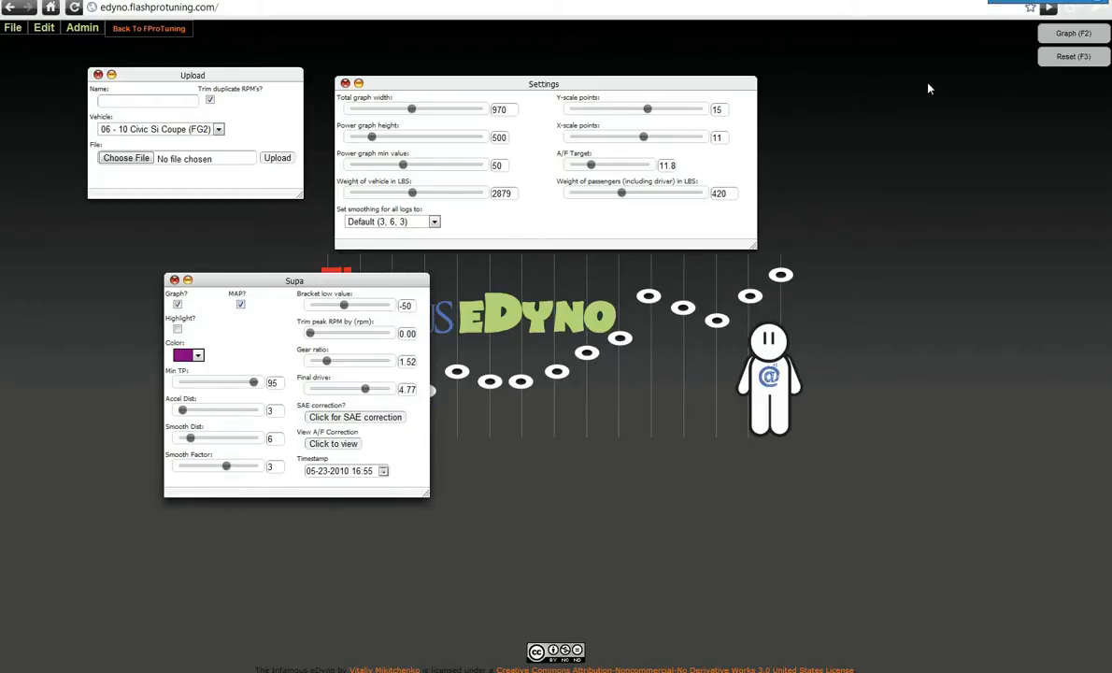
- Generate the dyno graph with the MAP plot, then shrink its window and move it clear of the Supa options
left_click(1068, 37)
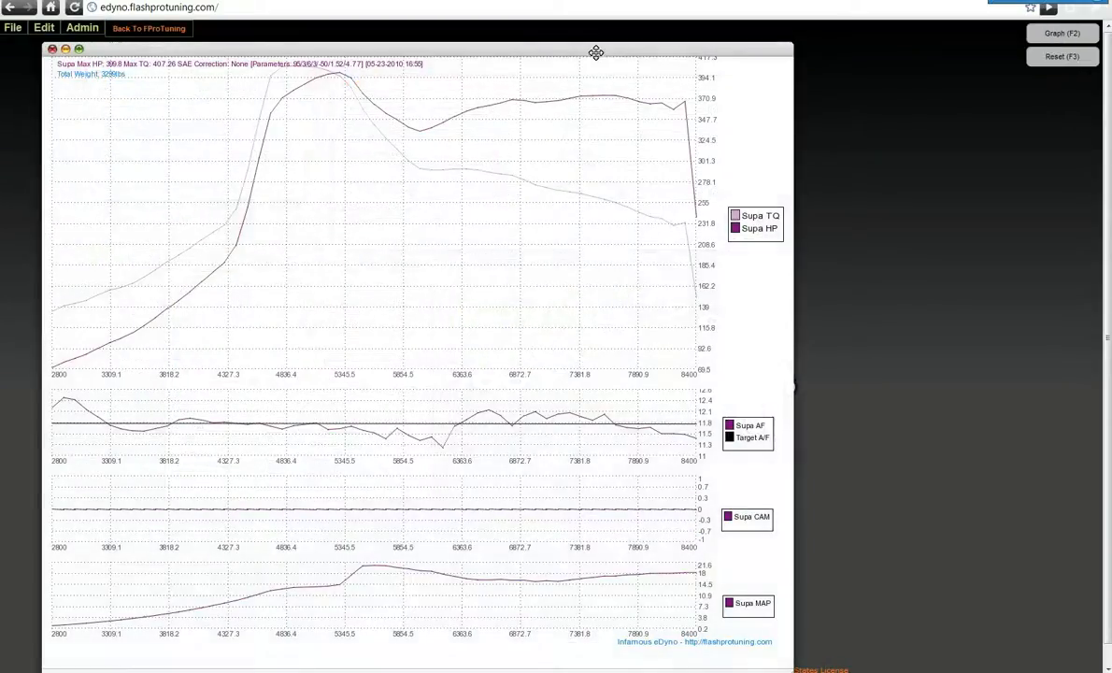
left_click_drag(596, 52, 649, 4)
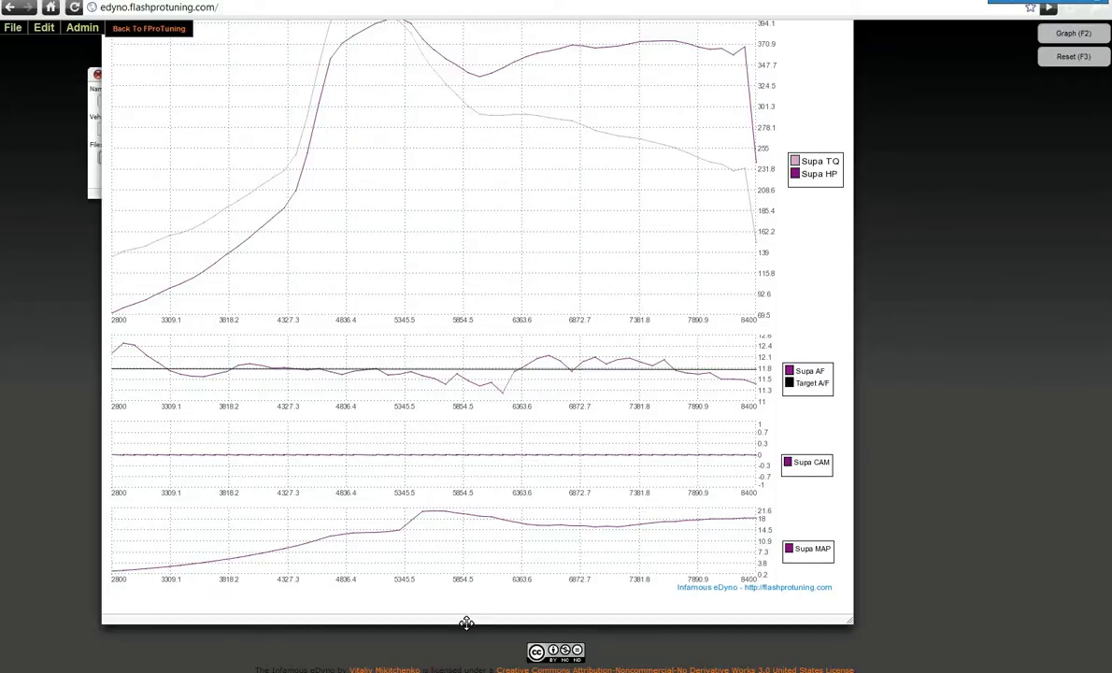
left_click_drag(466, 623, 472, 654)
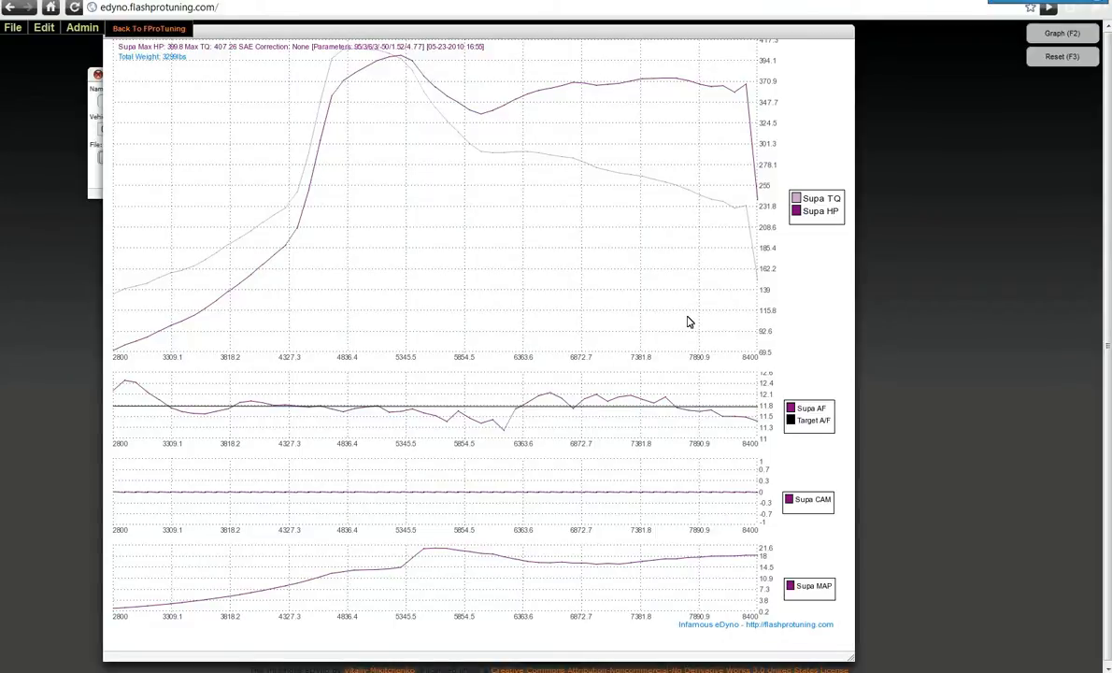
key("F2")
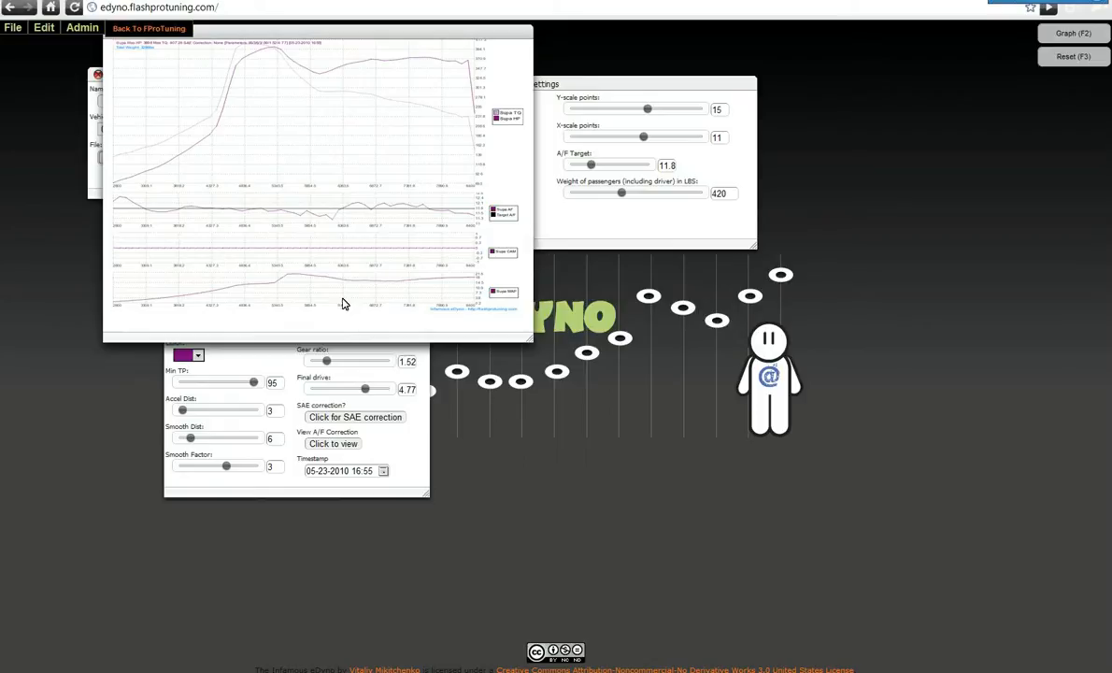
left_click_drag(343, 335, 883, 496)
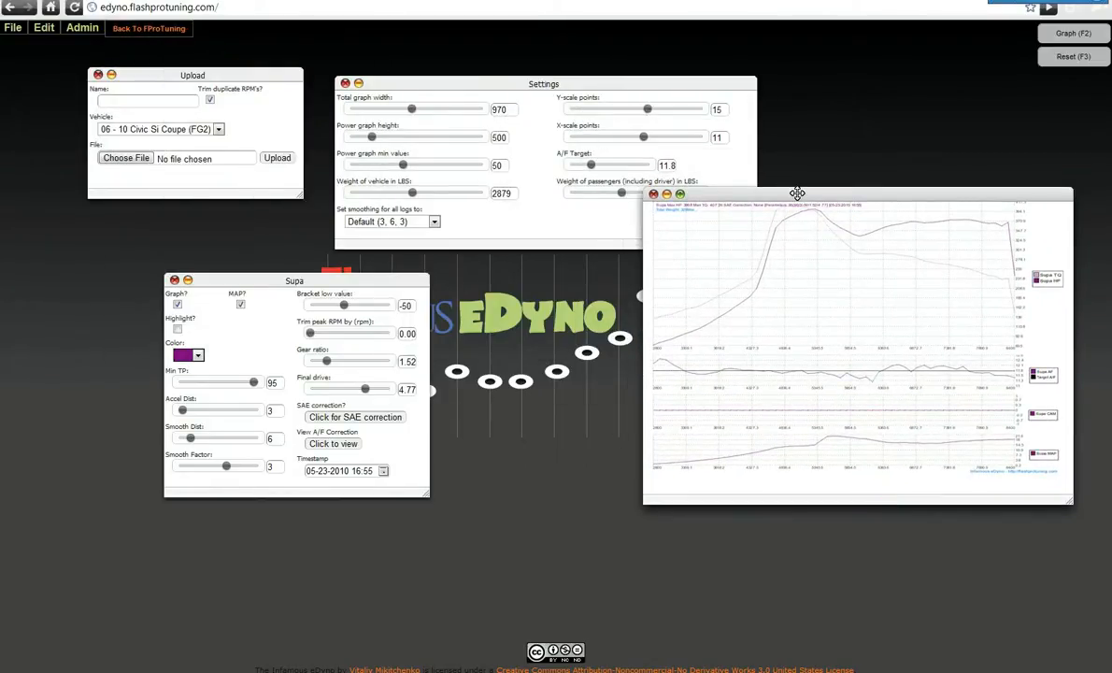
left_click_drag(802, 205, 811, 231)
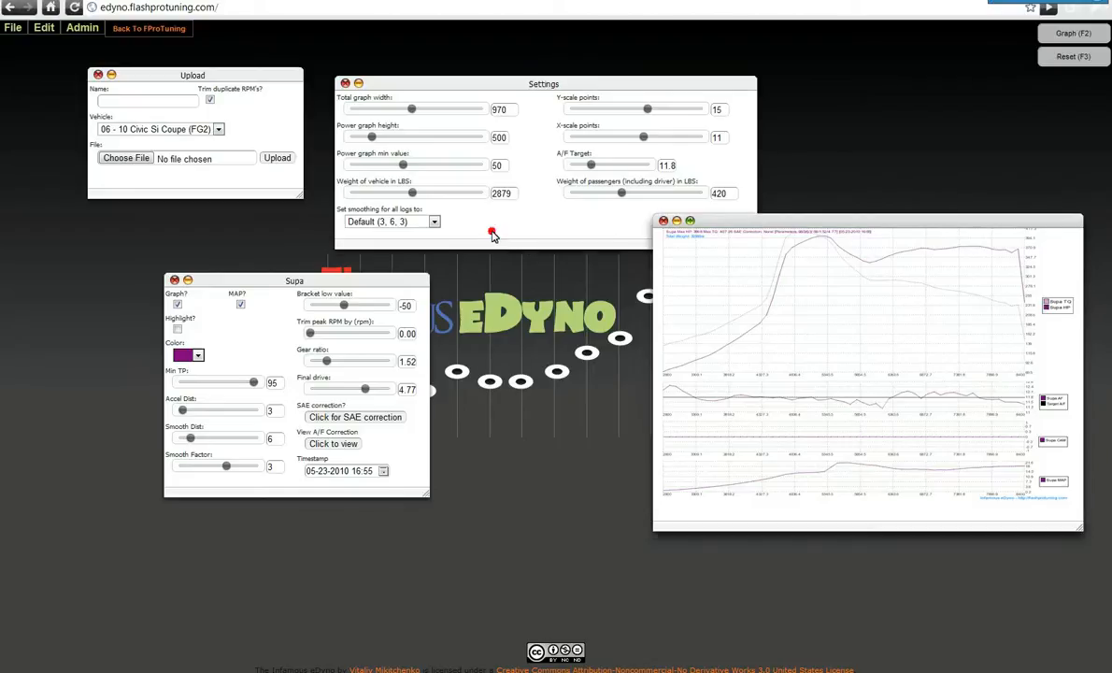
- Set the smoothing for all logs to Very High (8, 12, 3)
left_click(463, 220)
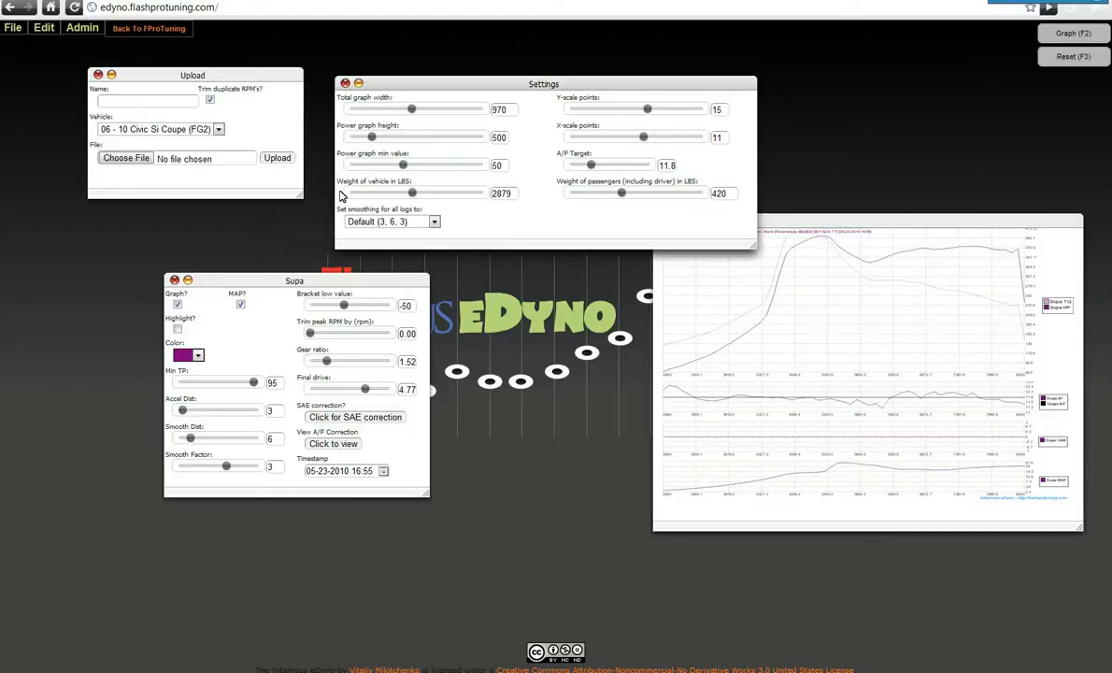
left_click(405, 223)
left_click(377, 207)
left_click(407, 227)
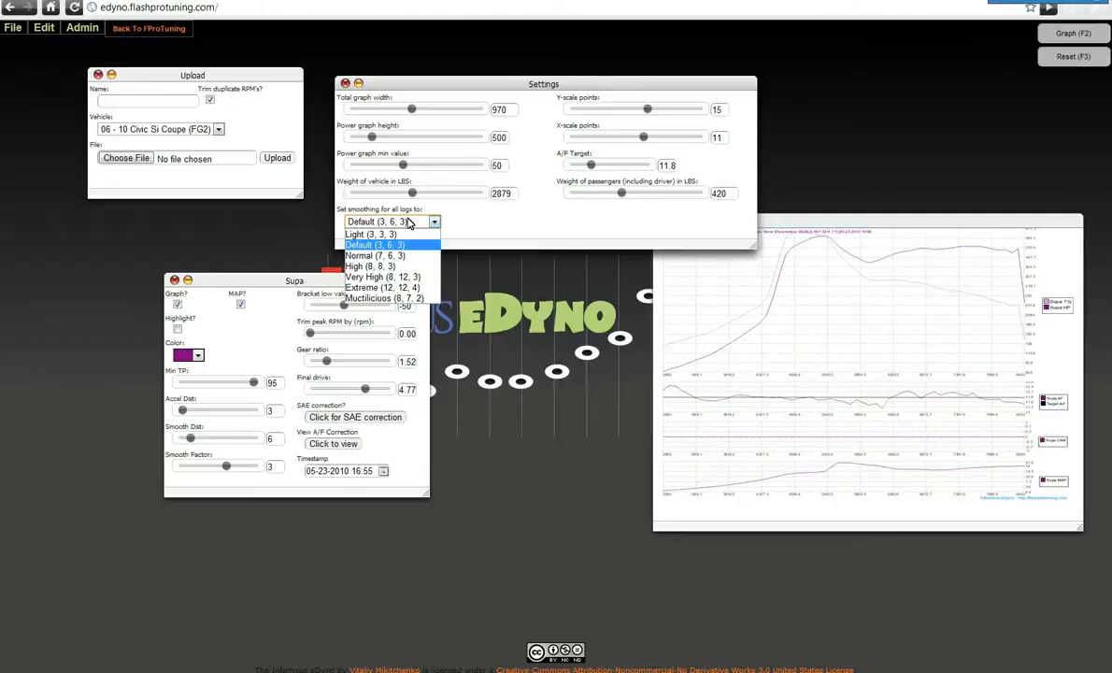
left_click(408, 222)
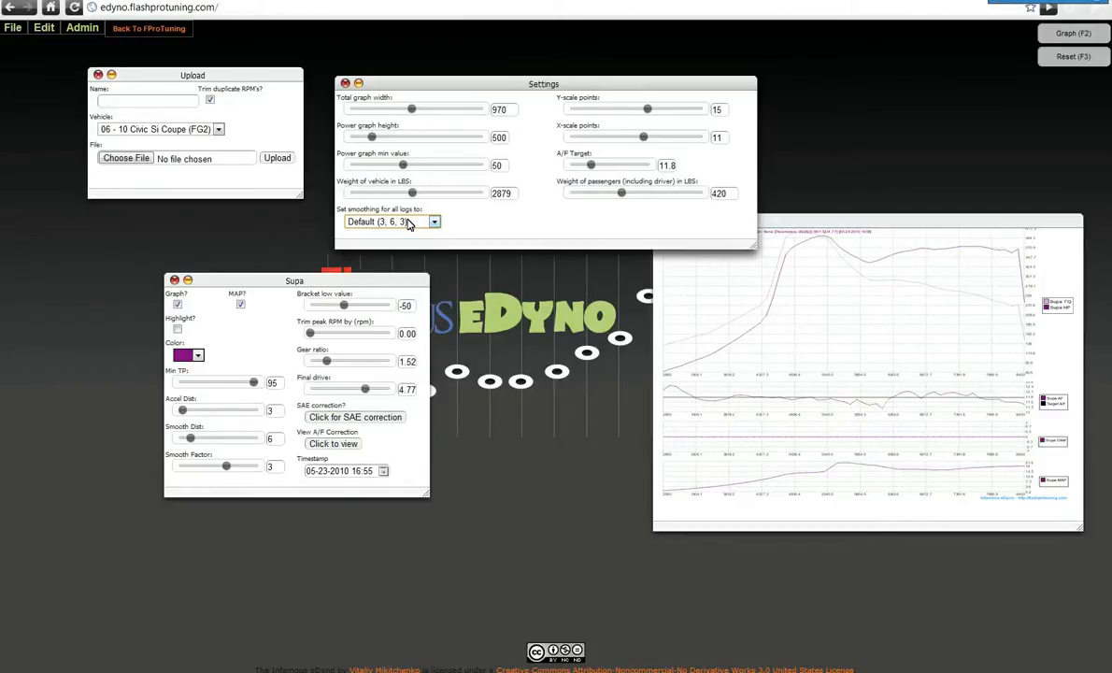
left_click(407, 222)
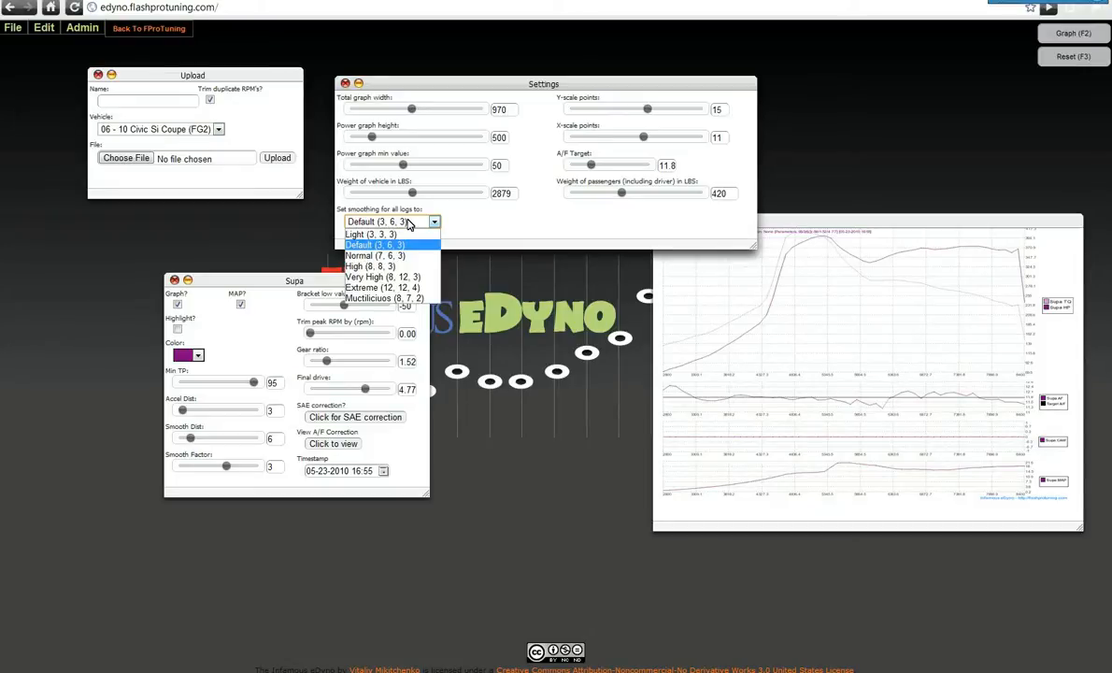
left_click(802, 334)
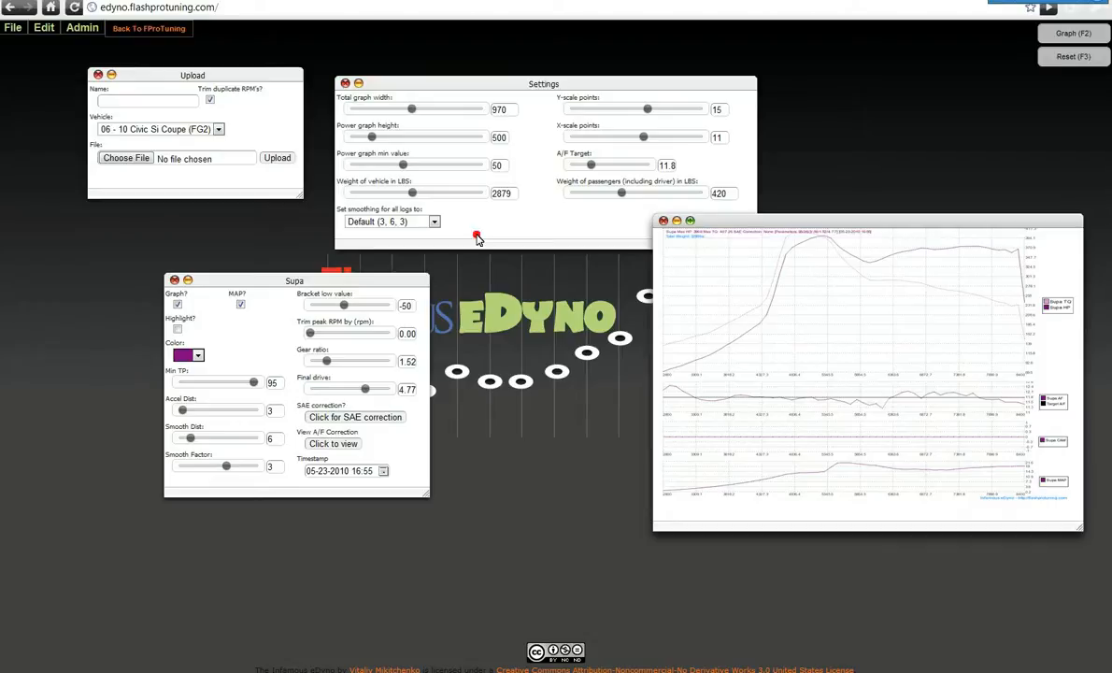
left_click(408, 222)
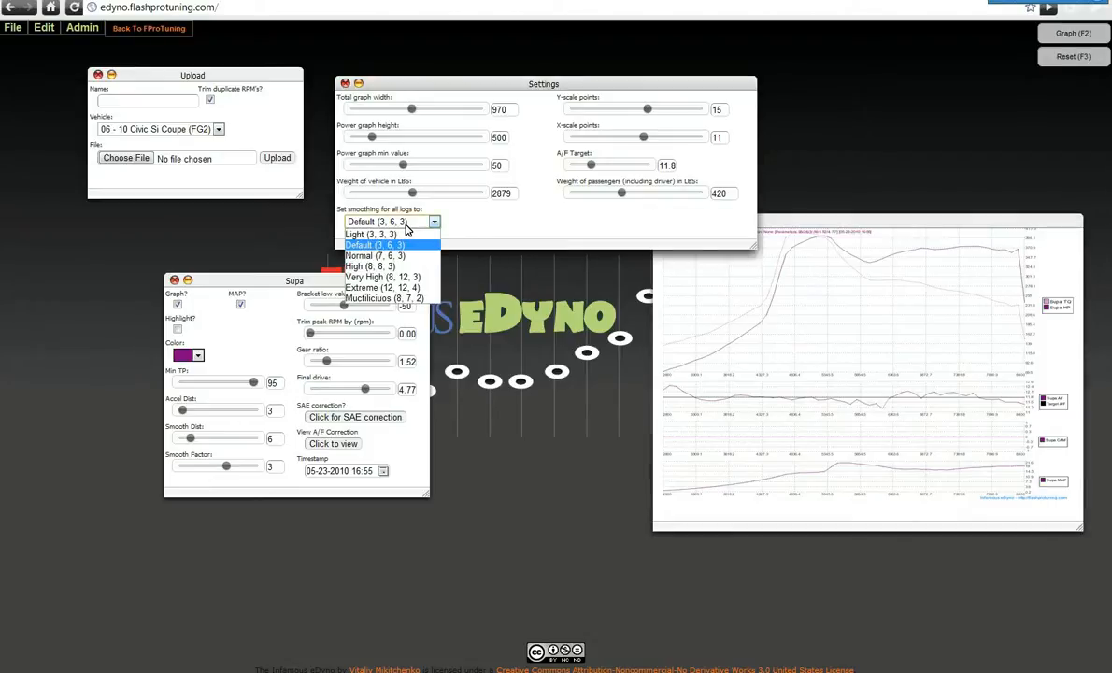
left_click(389, 276)
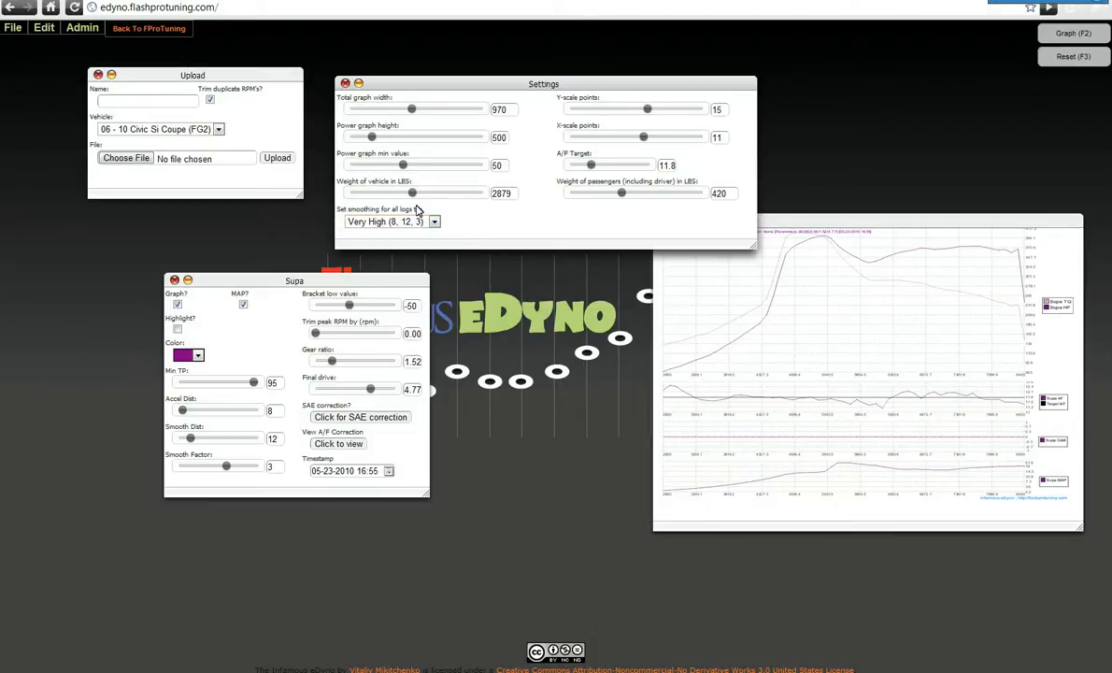
- Generate a graph with the new smoothing and place its shrunken window beside the earlier graph for comparison
left_click(1062, 37)
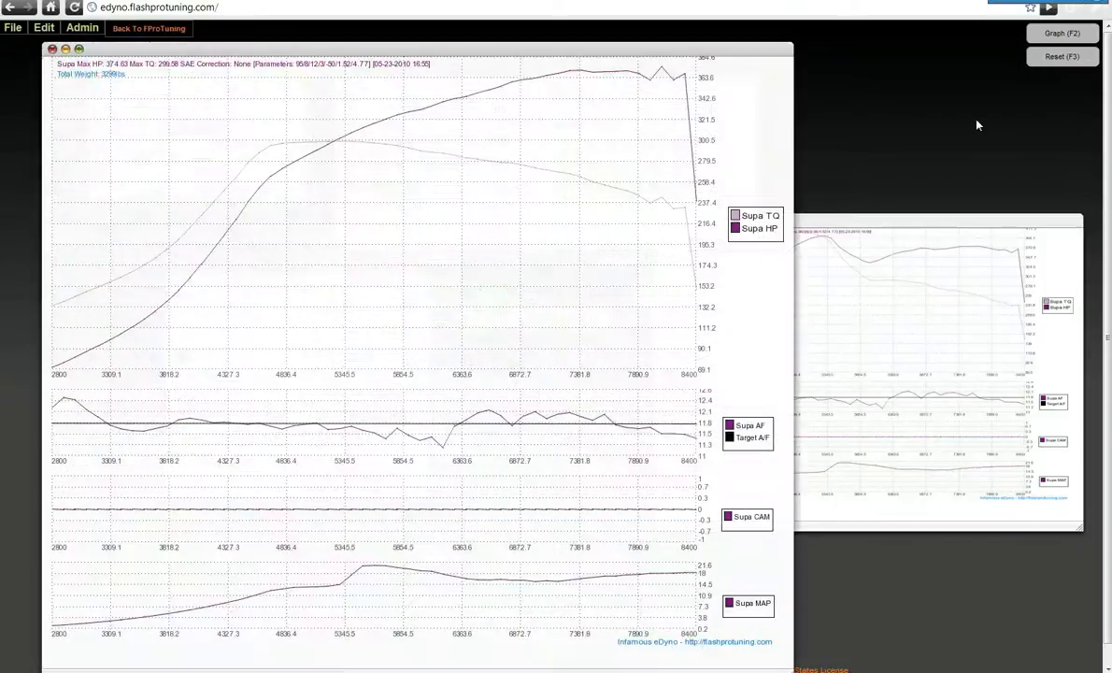
left_click_drag(689, 48, 700, 31)
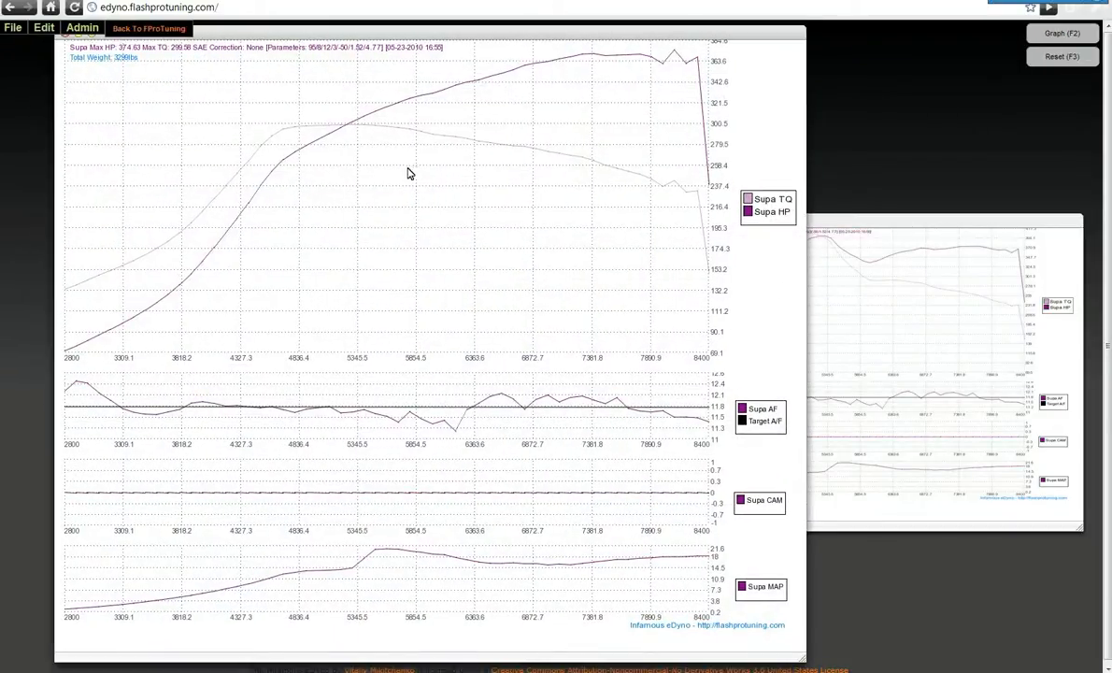
left_click_drag(798, 654, 493, 404)
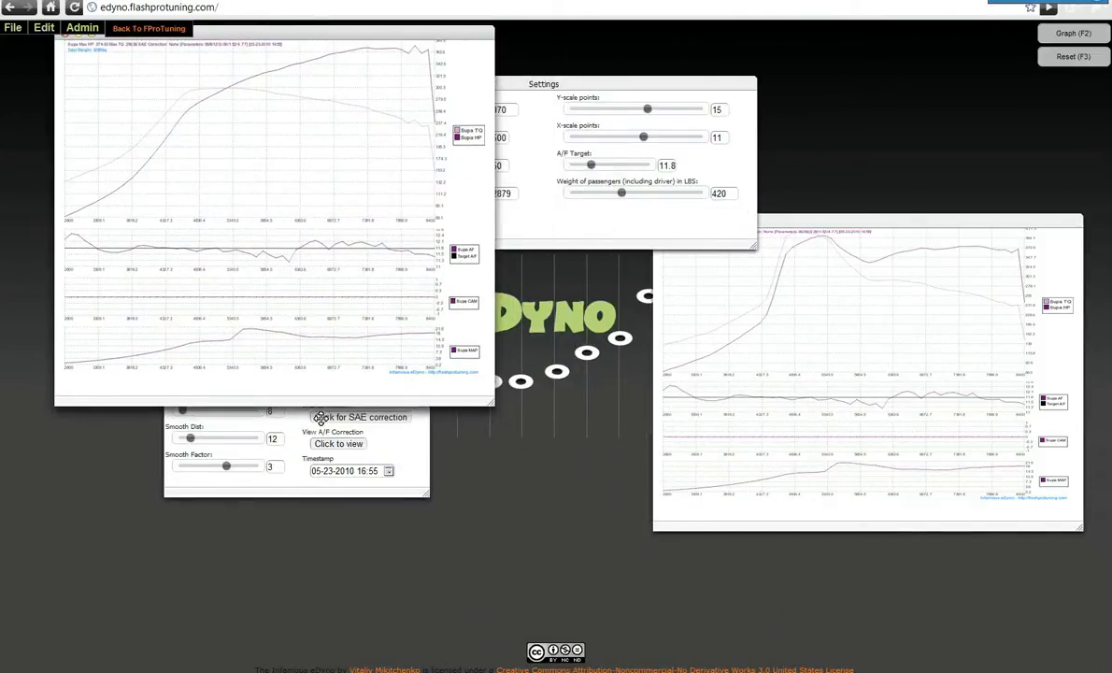
left_click_drag(328, 402, 470, 566)
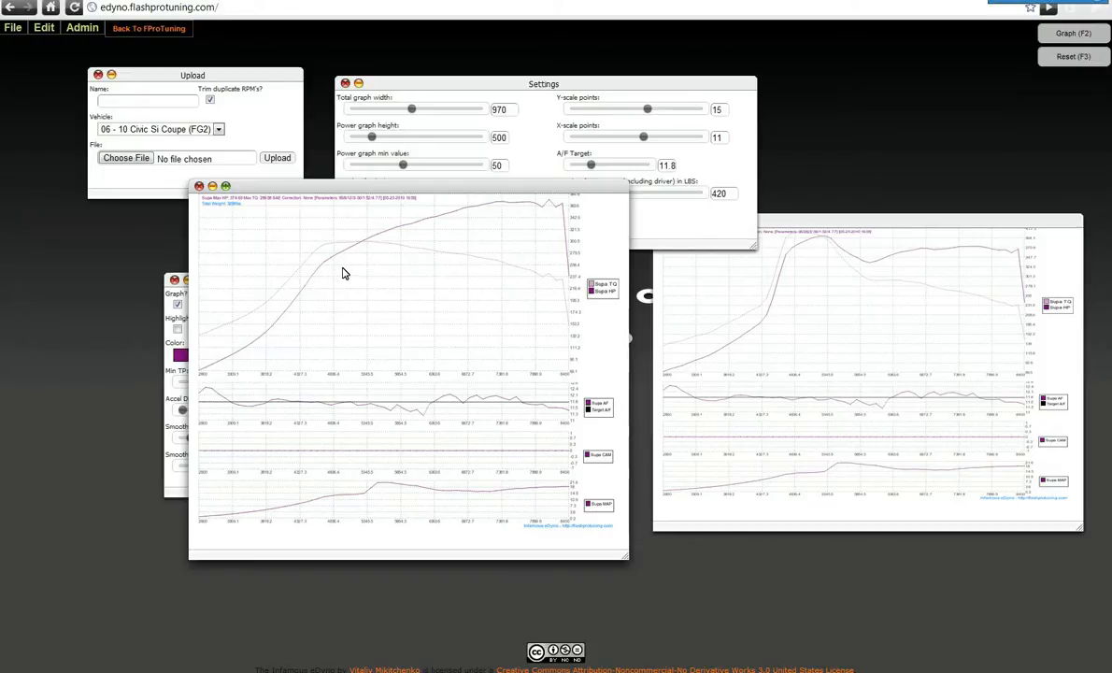
left_click(757, 280)
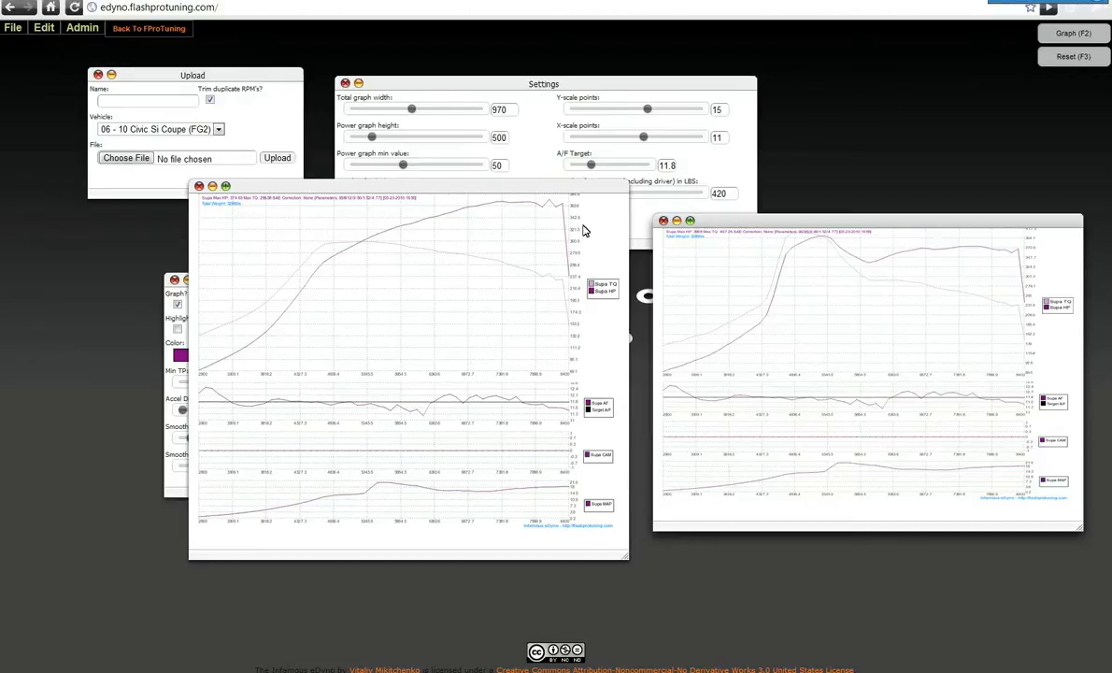
- Enlarge the newly smoothed graph's window and move it over the earlier graph, clear of the Supa options
left_click_drag(484, 196, 534, 170)
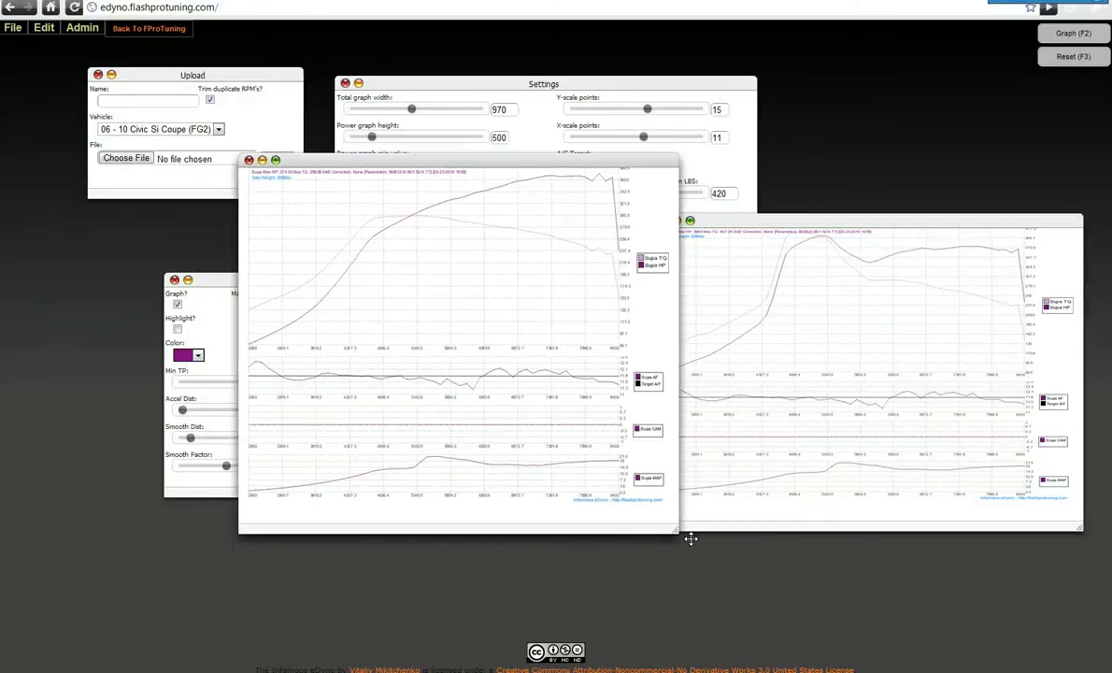
left_click_drag(703, 558, 785, 636)
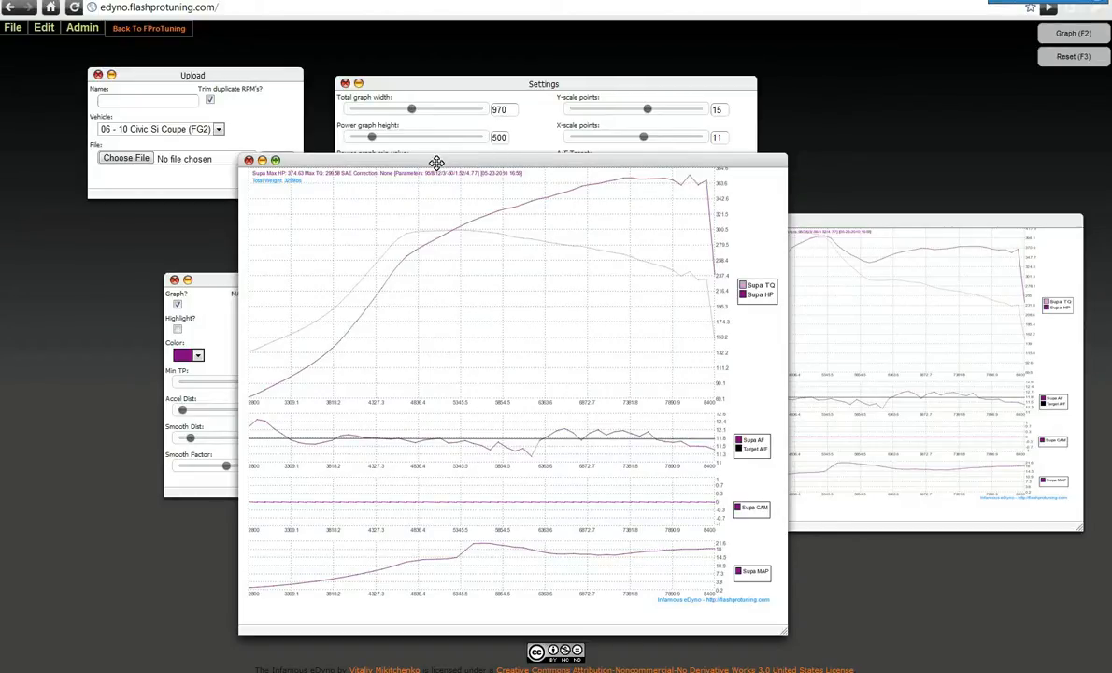
left_click_drag(439, 163, 739, 114)
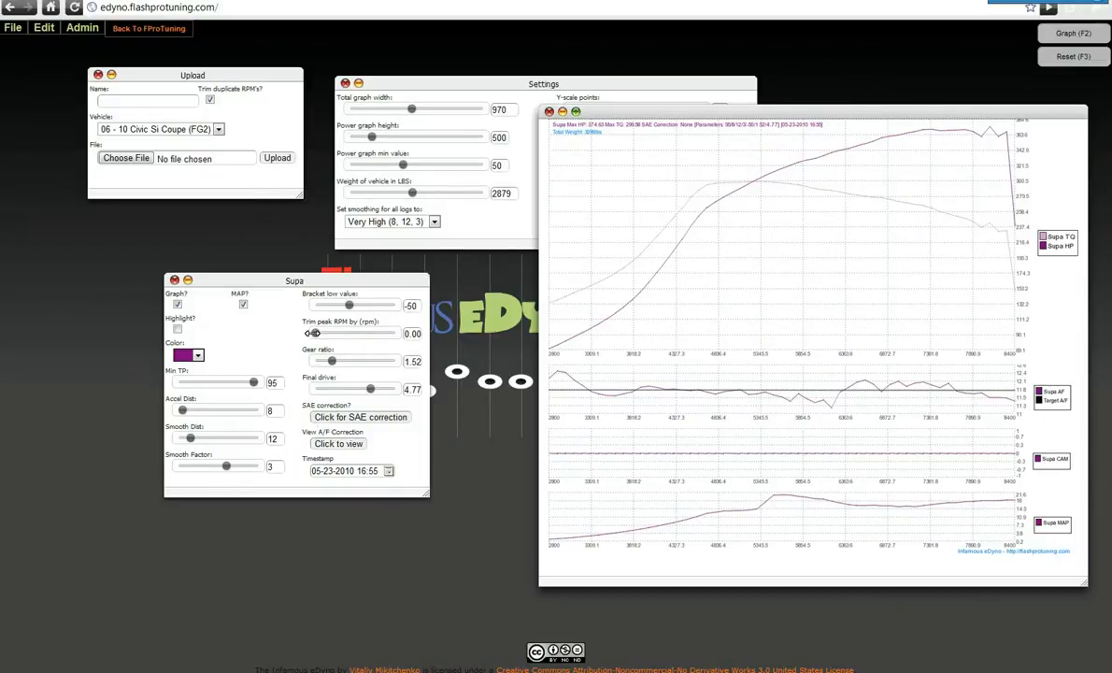
- Trim the Supa run's peak RPM by 300 rpm and generate the dyno graph again
left_click_drag(318, 335, 342, 335)
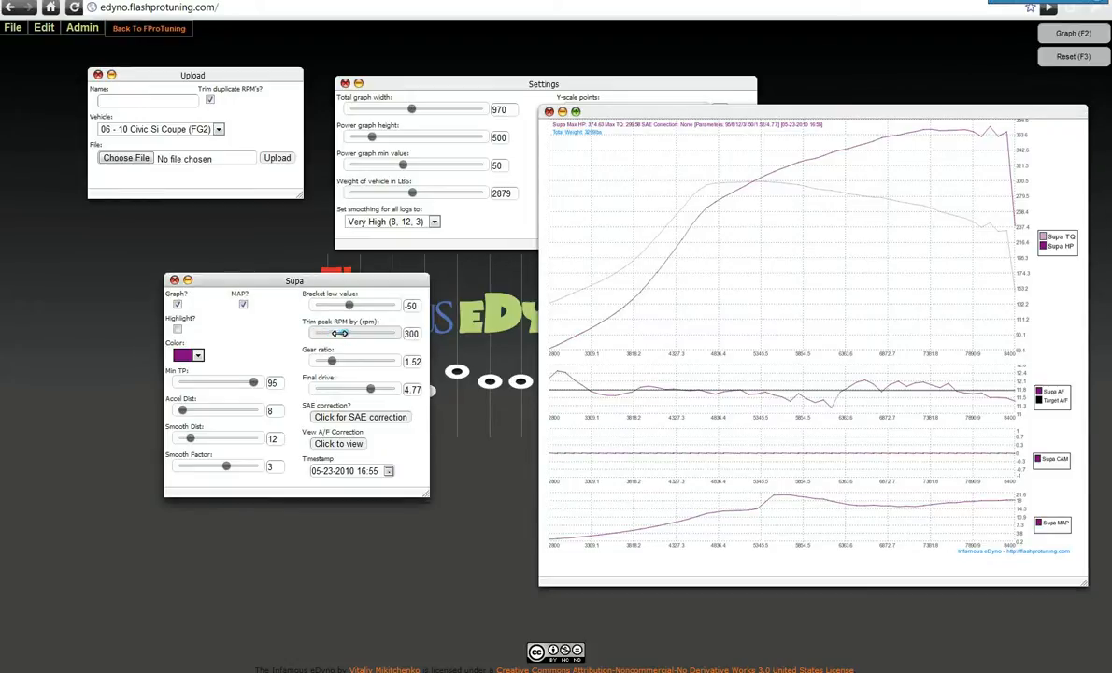
left_click(1057, 33)
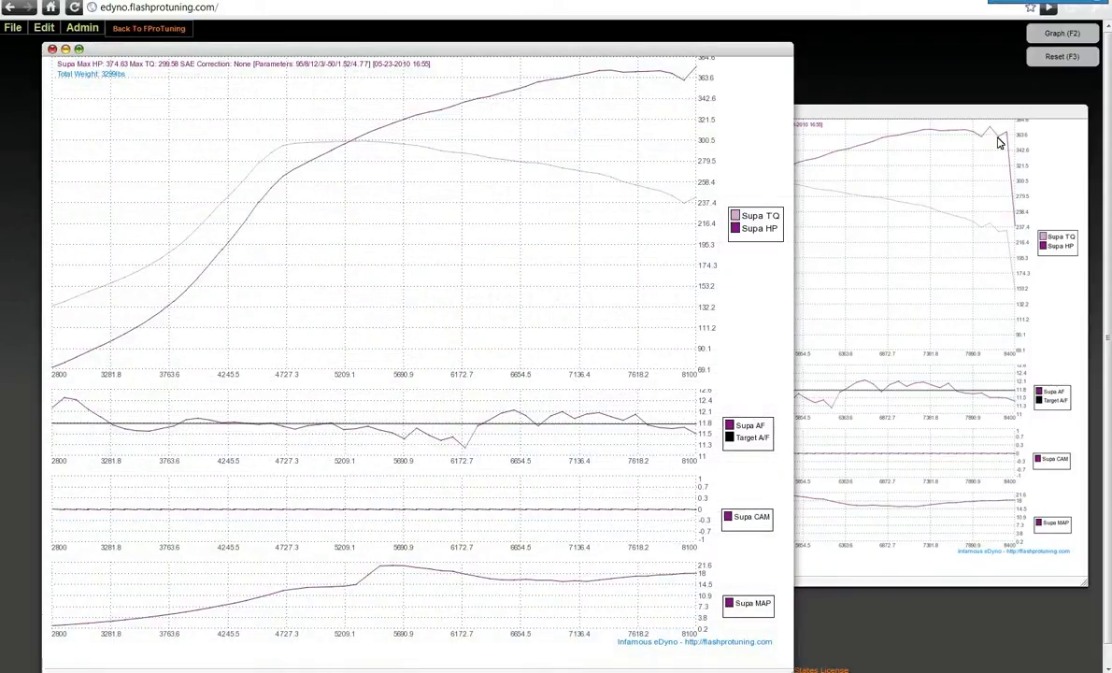
- Trim the Supa run's peak RPM by 400 rpm and generate the dyno graph again
left_click(930, 132)
left_click(607, 82)
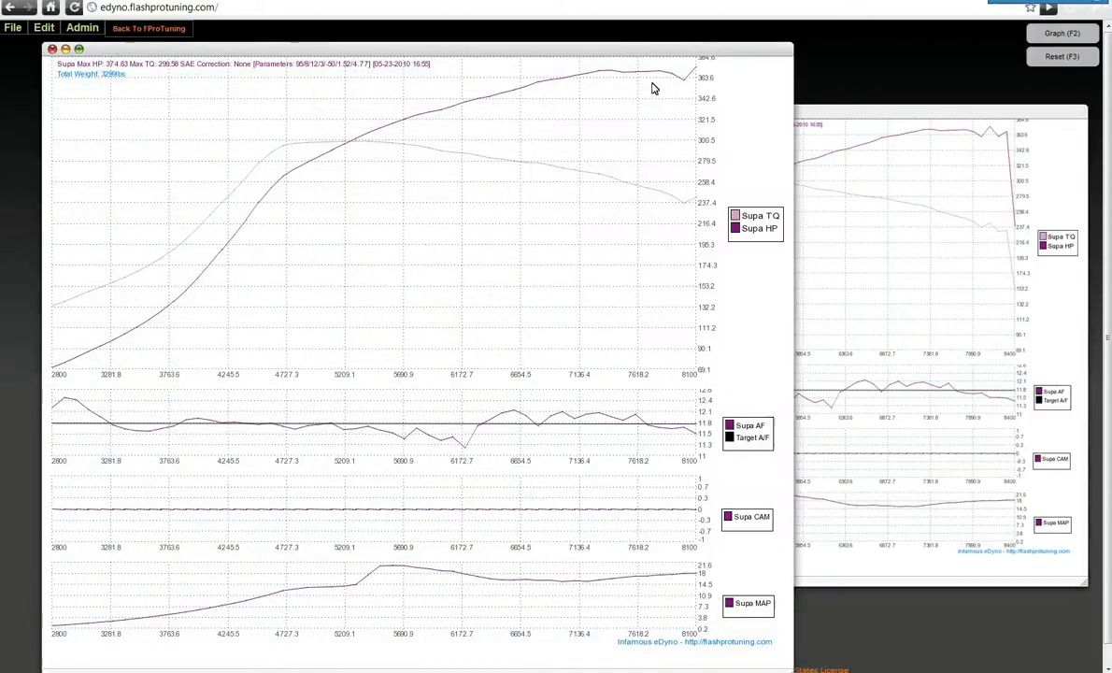
left_click(50, 53)
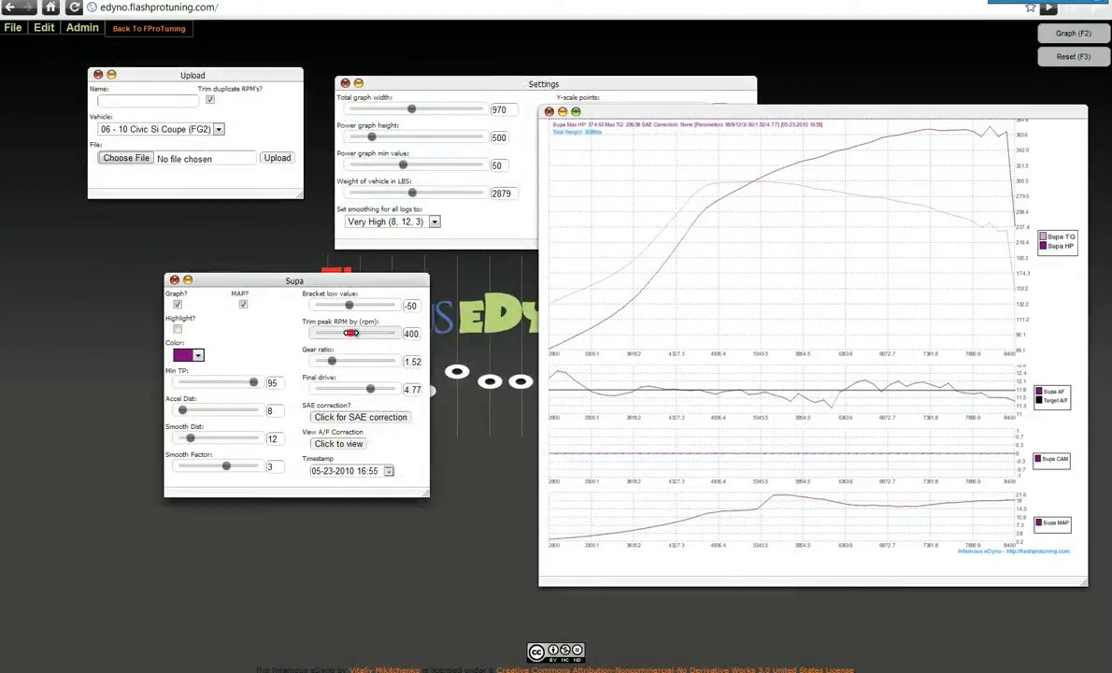
left_click_drag(350, 333, 355, 332)
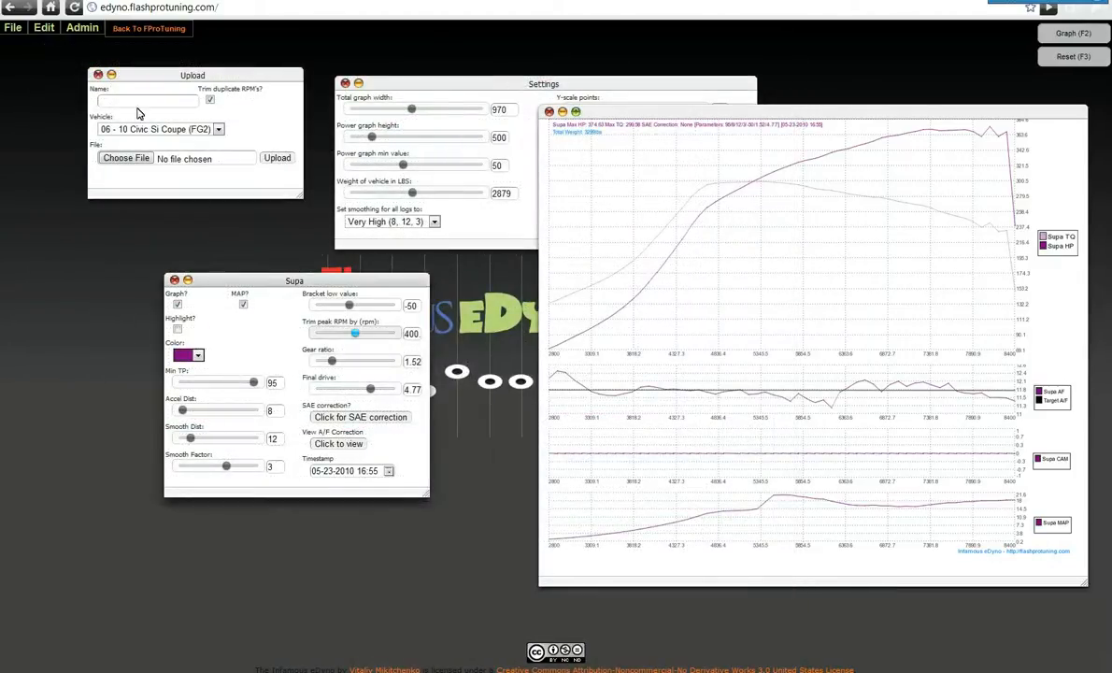
left_click(1087, 37)
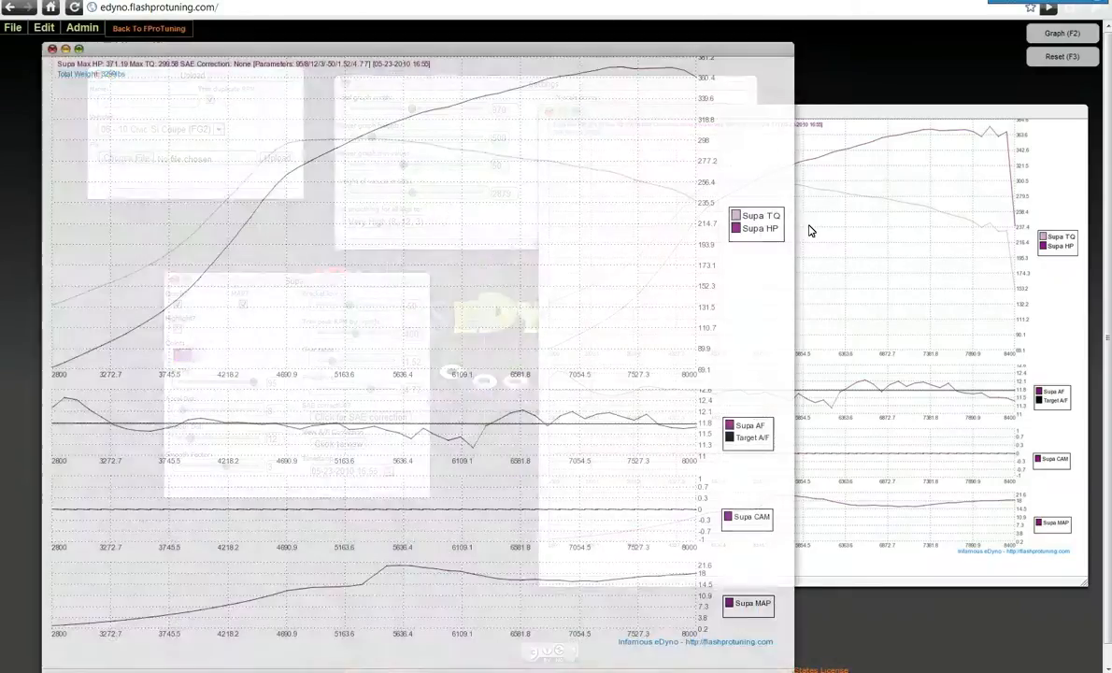
- Move the newly trimmed graph clear of the run options and close the open graph windows
left_click_drag(484, 54, 671, 42)
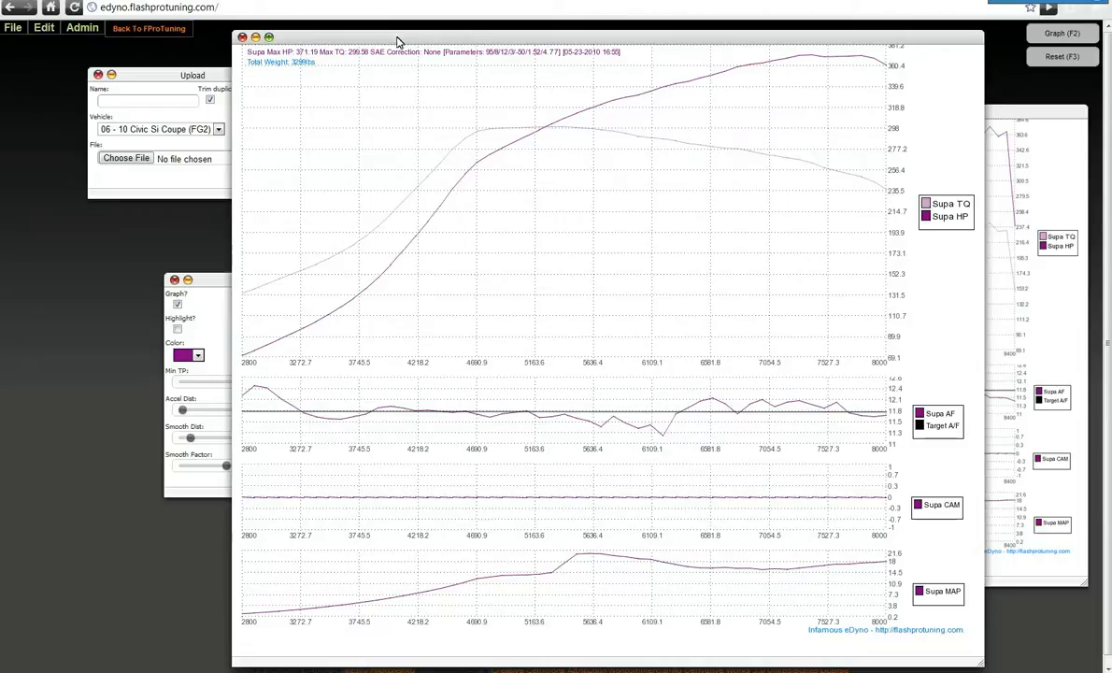
left_click_drag(397, 37, 433, 34)
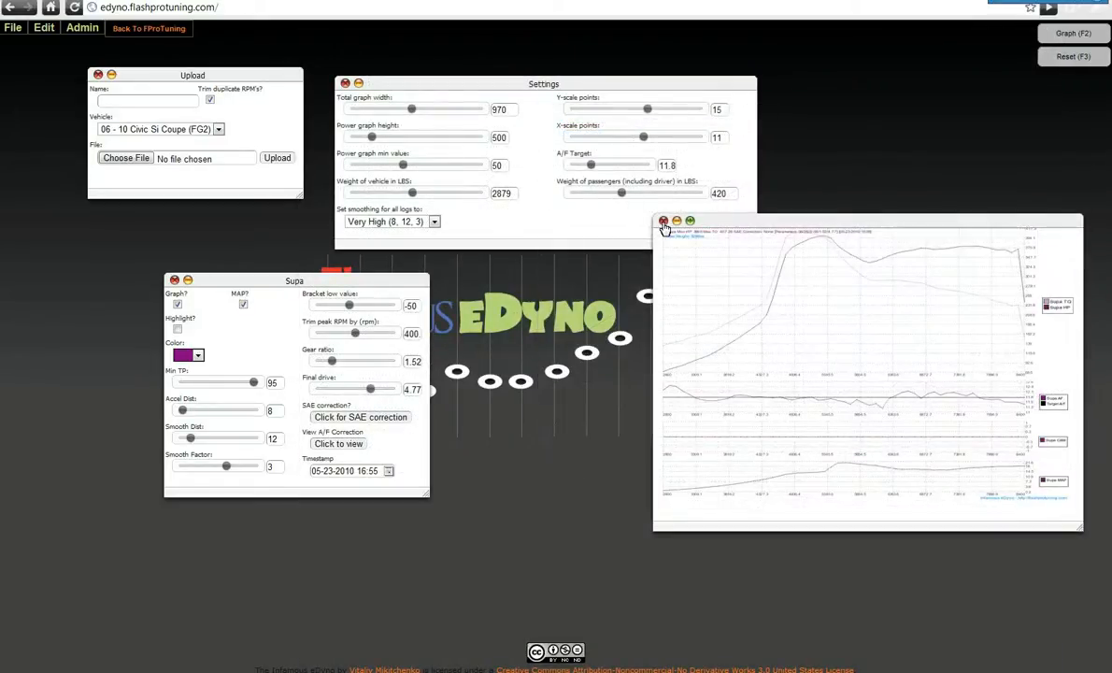
left_click(664, 223)
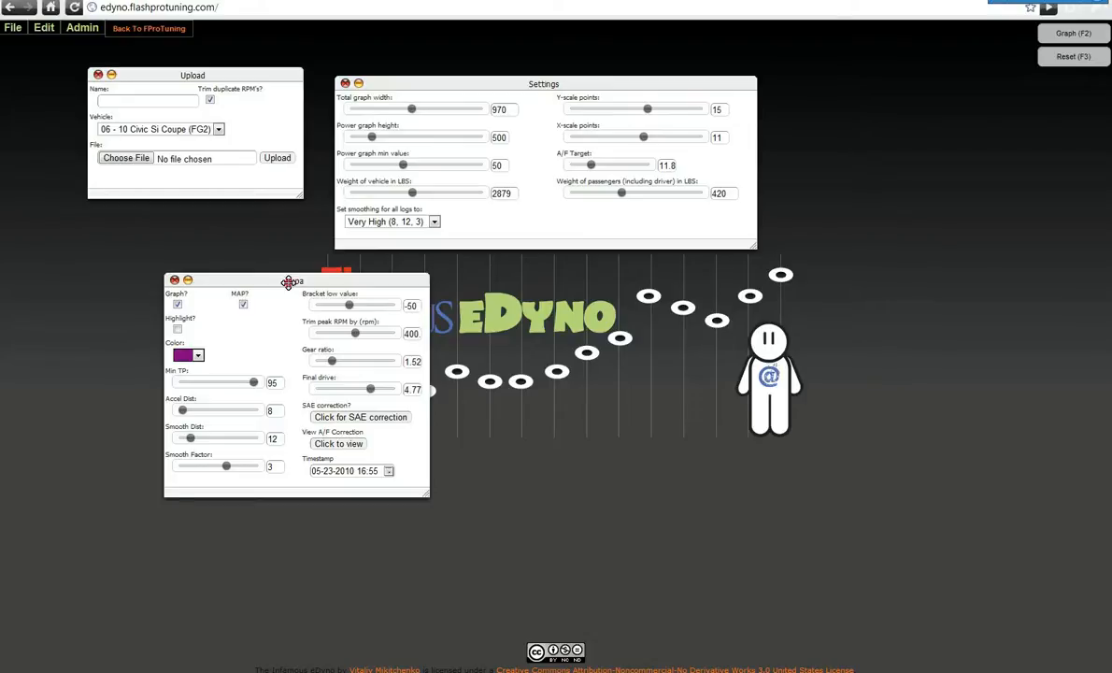
- Look up the Supa run's SAE correction weather data by zip code and close the correction window without saving
left_click_drag(277, 282, 383, 279)
left_click(455, 420)
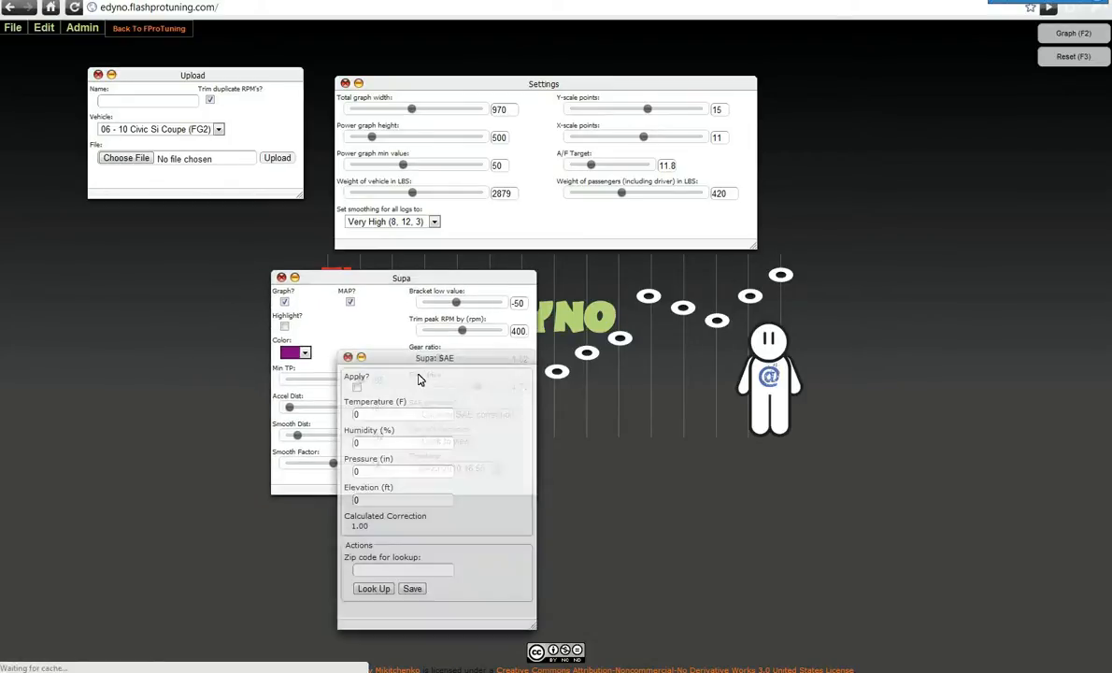
left_click_drag(428, 337, 664, 324)
left_click(646, 530)
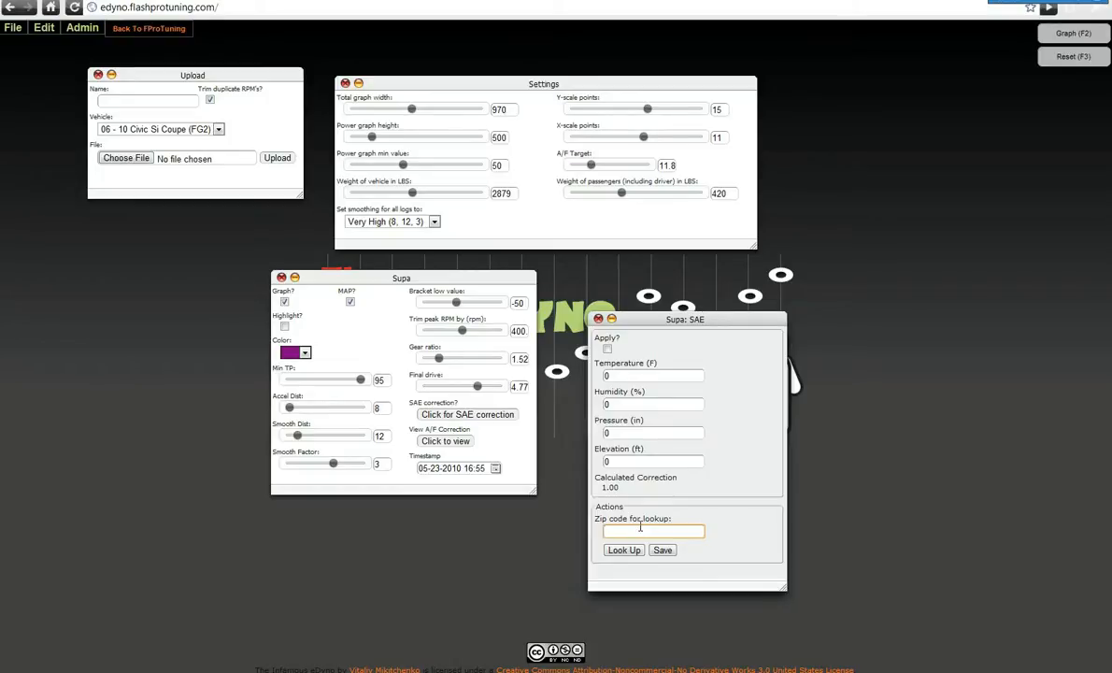
type("97322")
left_click(624, 550)
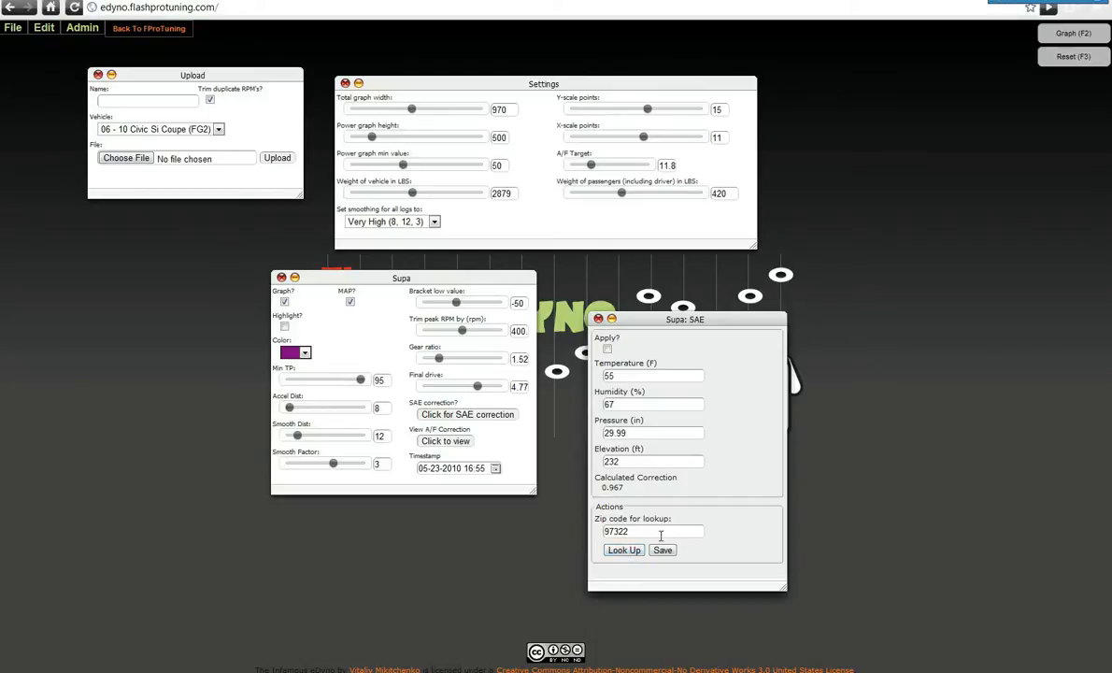
left_click(600, 320)
- Examine the Supa run's A/F correction percentages by RPM and close the table
left_click(448, 442)
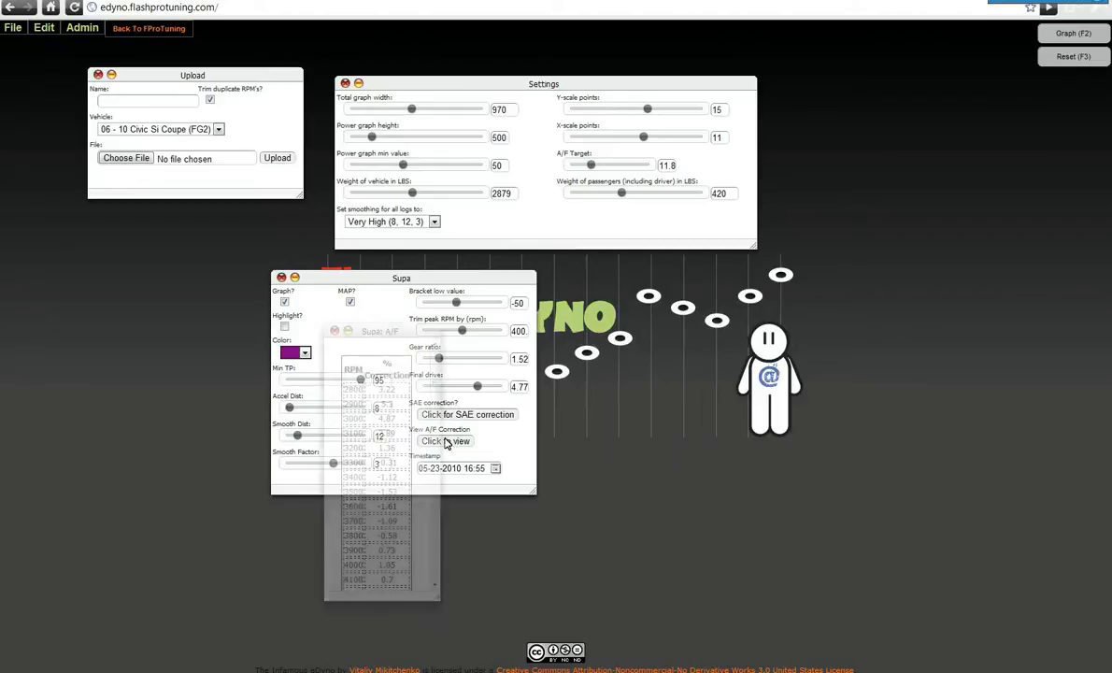
left_click_drag(435, 480, 434, 412)
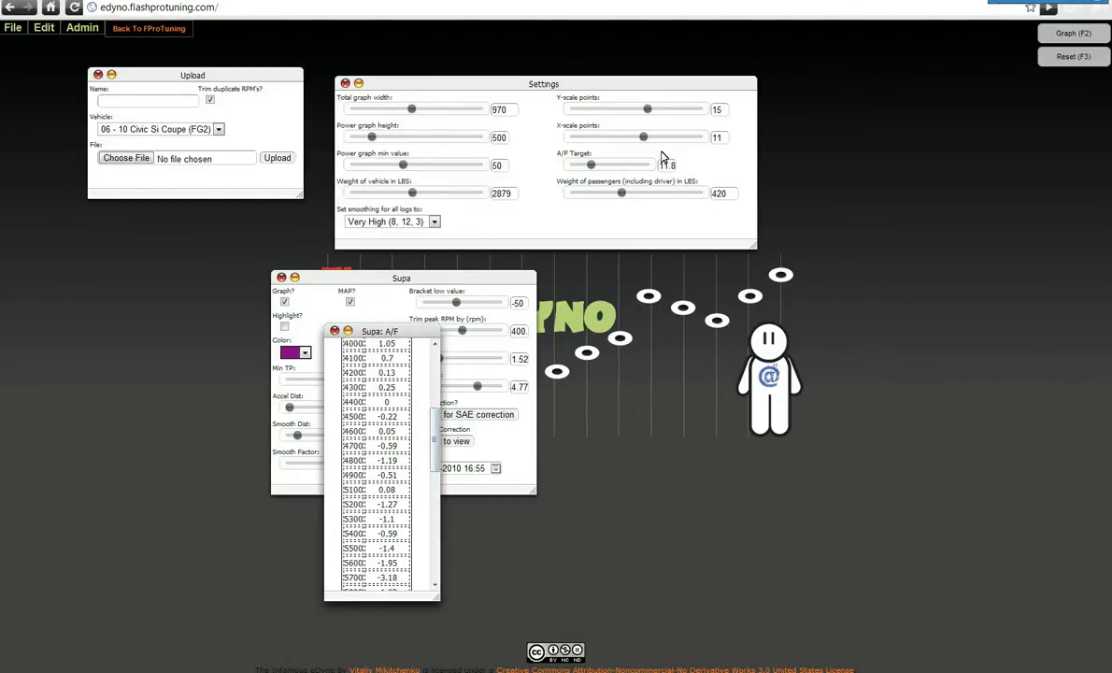
left_click(335, 331)
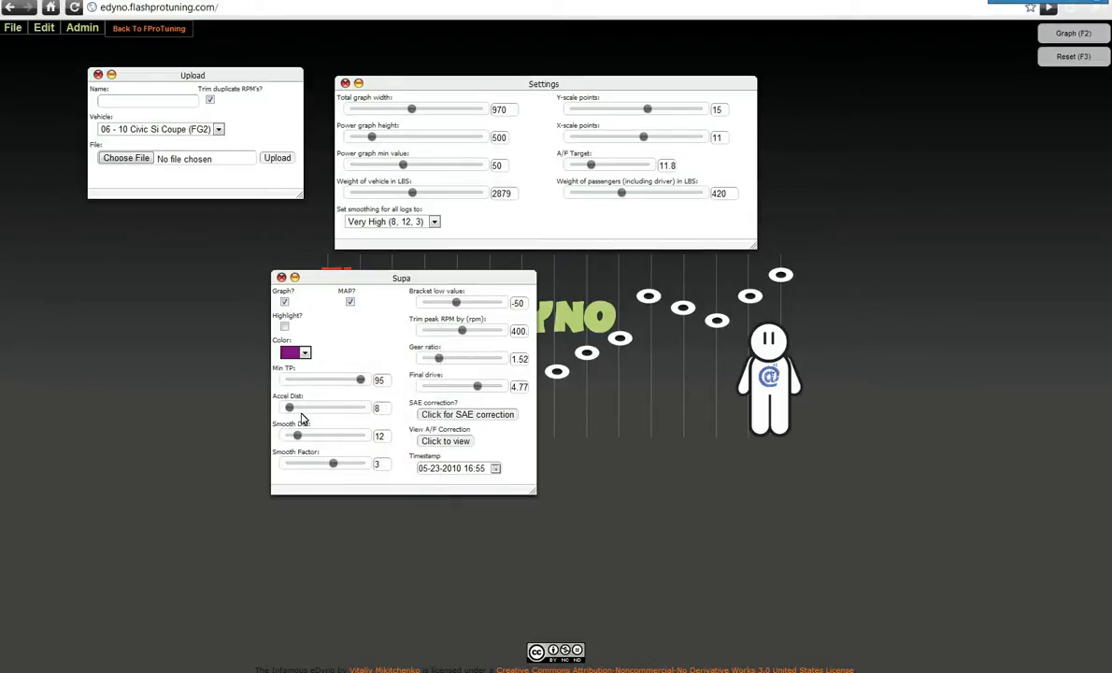
- Set the Supa run's Accel Dist to 10, Smooth Dist to 11 and Smooth Factor to 4, and check the resulting graph
left_click_drag(289, 407, 348, 464)
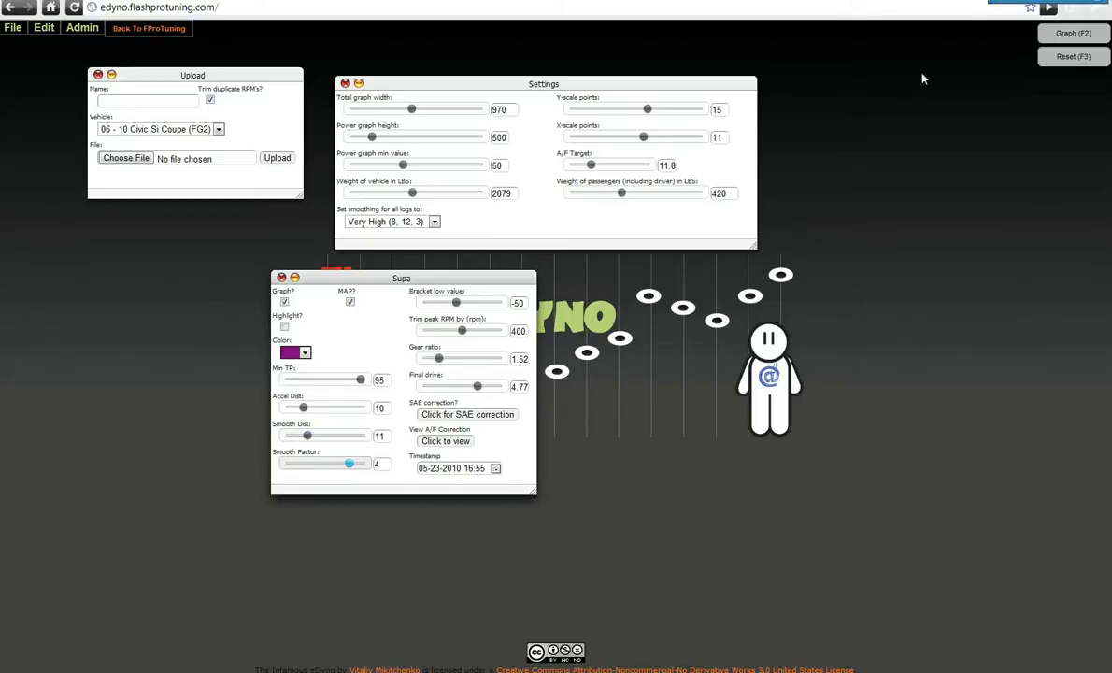
left_click(1061, 33)
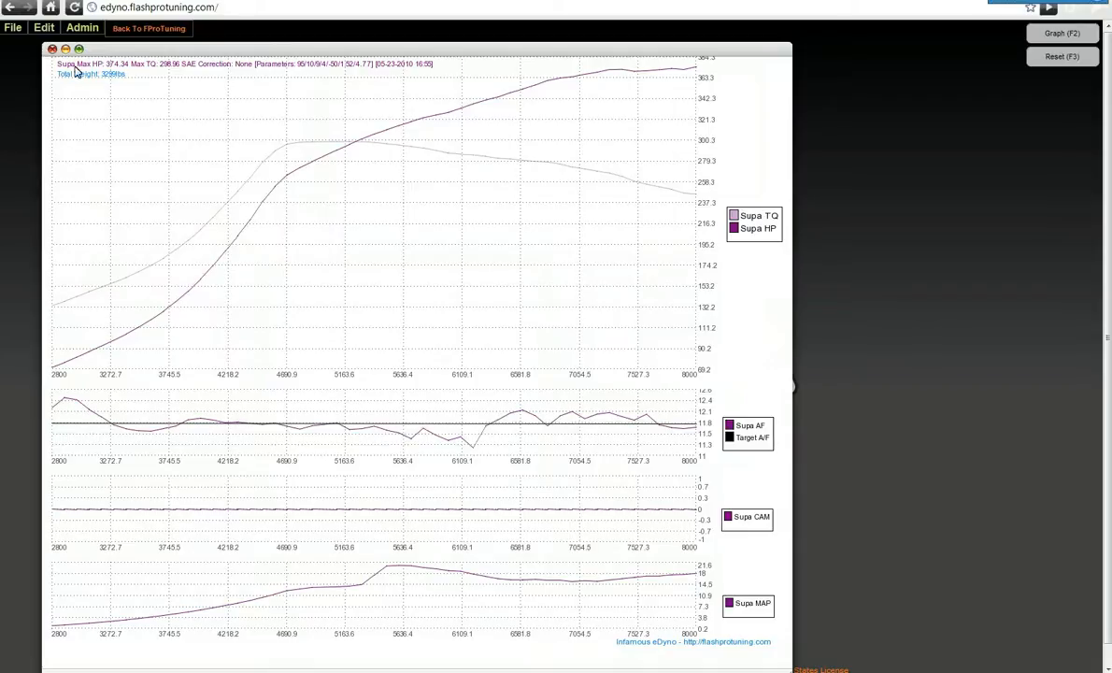
left_click(53, 49)
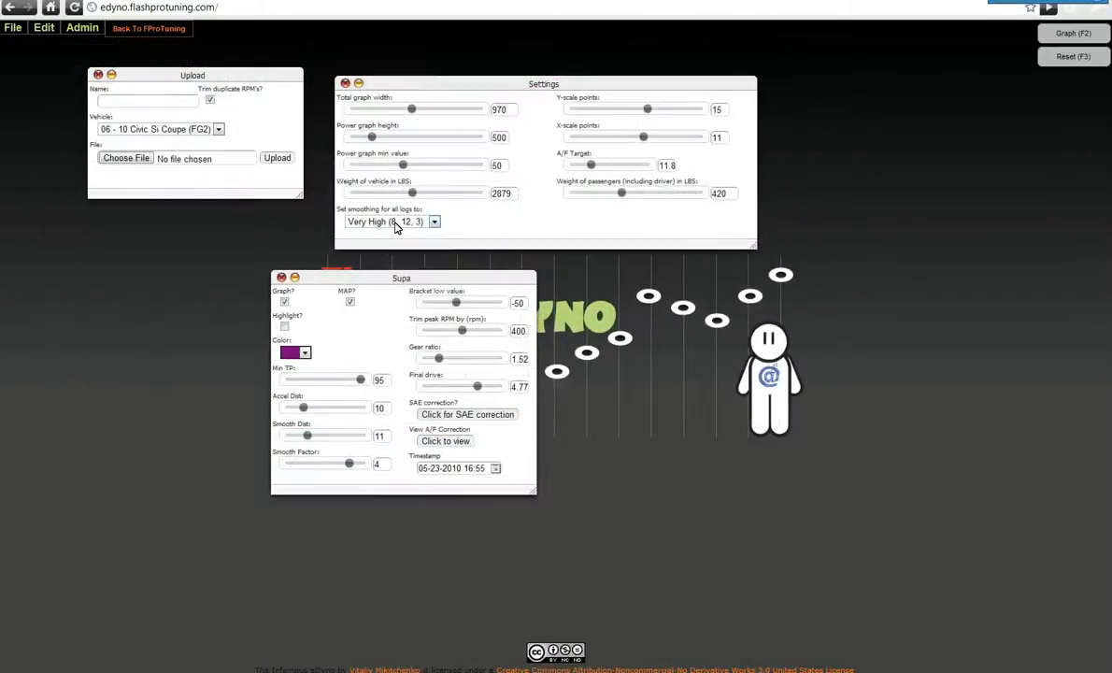
- Review the smoothing presets for all logs and the Supa run's timestamp picker without changing either
left_click(395, 224)
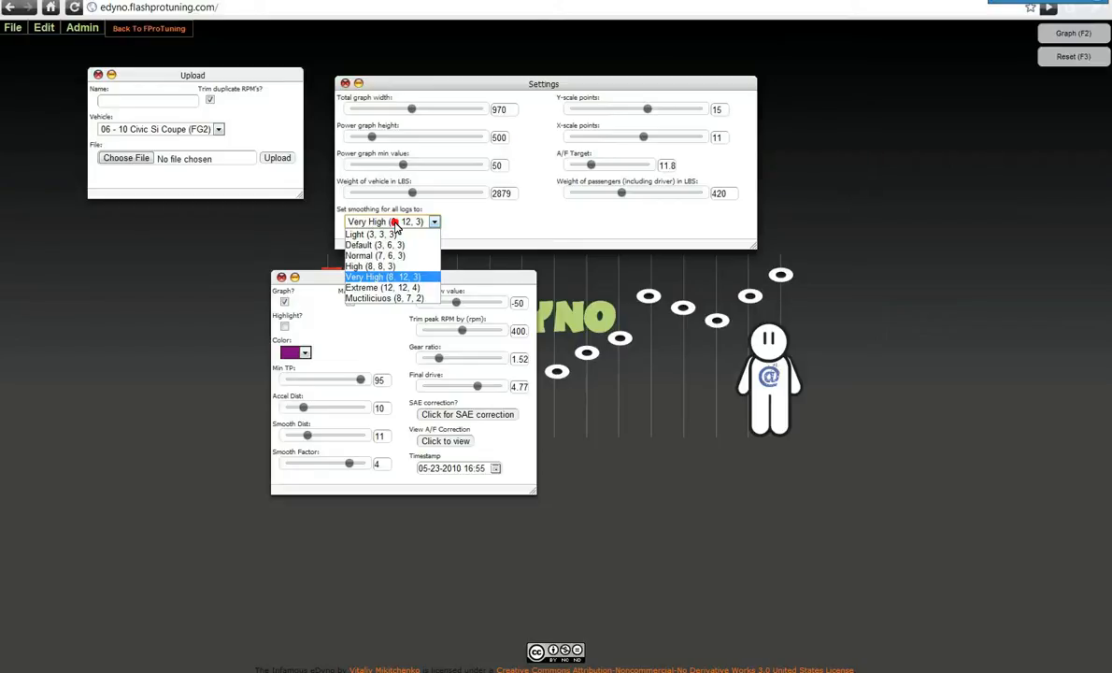
left_click(396, 226)
left_click(496, 468)
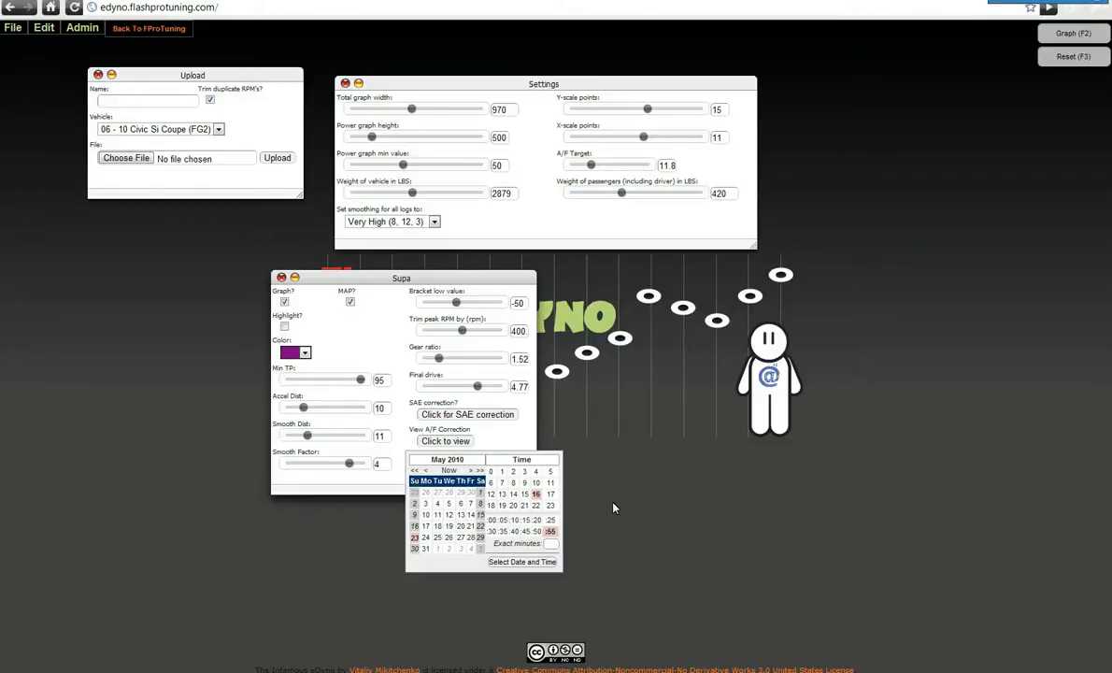
left_click(616, 459)
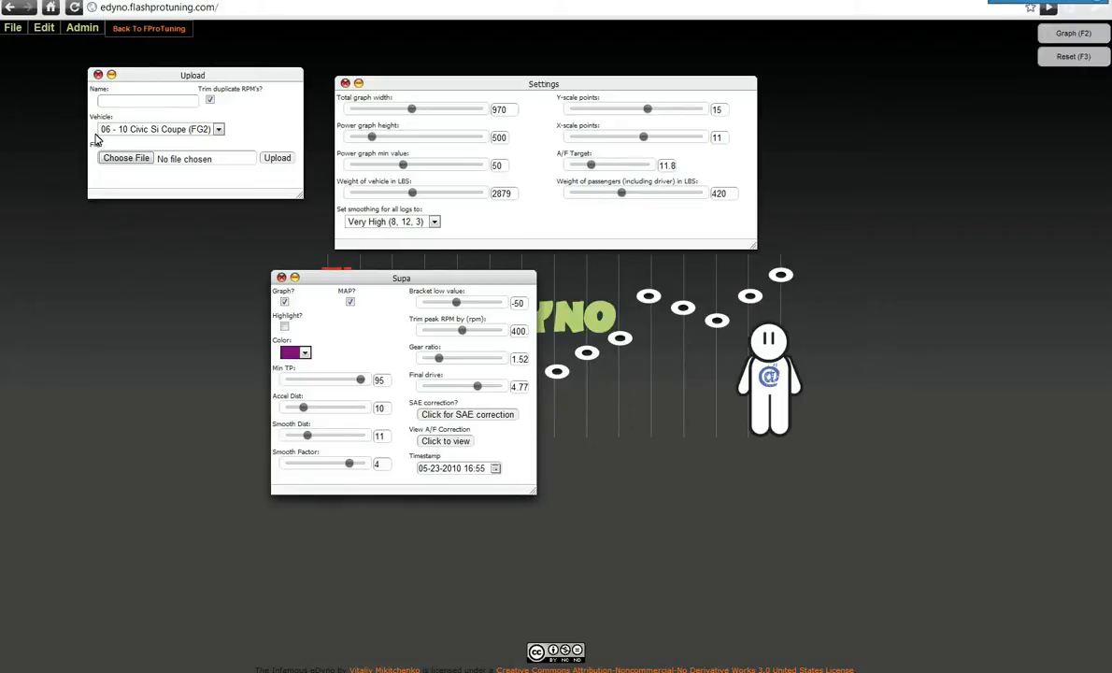
- Save the current session under the name Supa
left_click(13, 28)
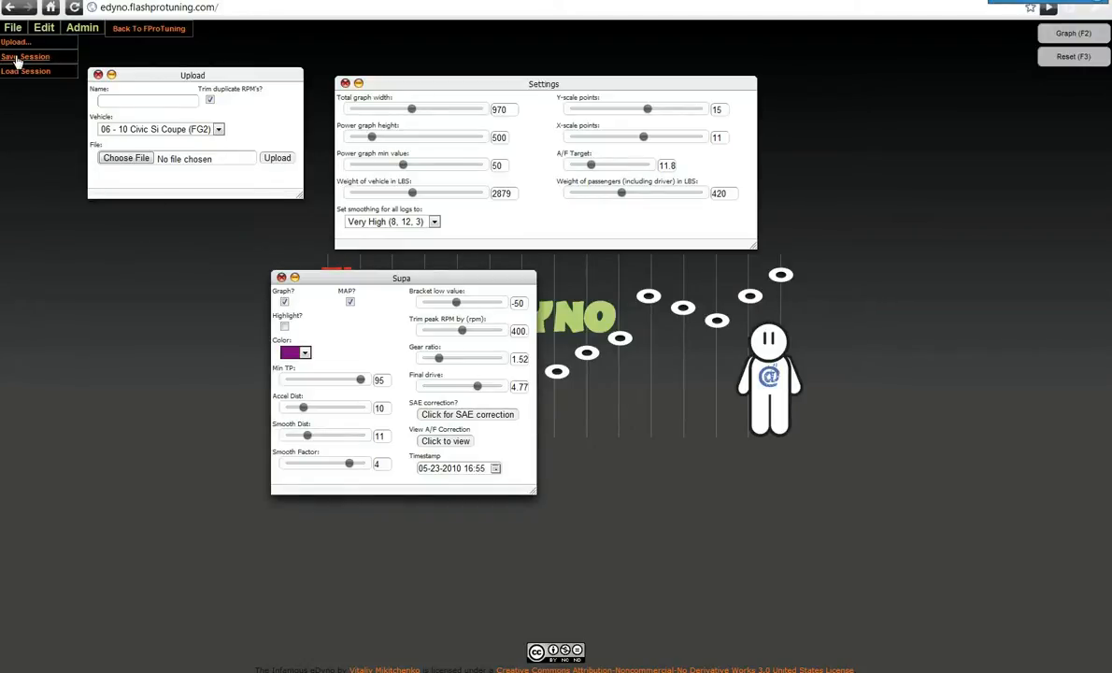
left_click(17, 58)
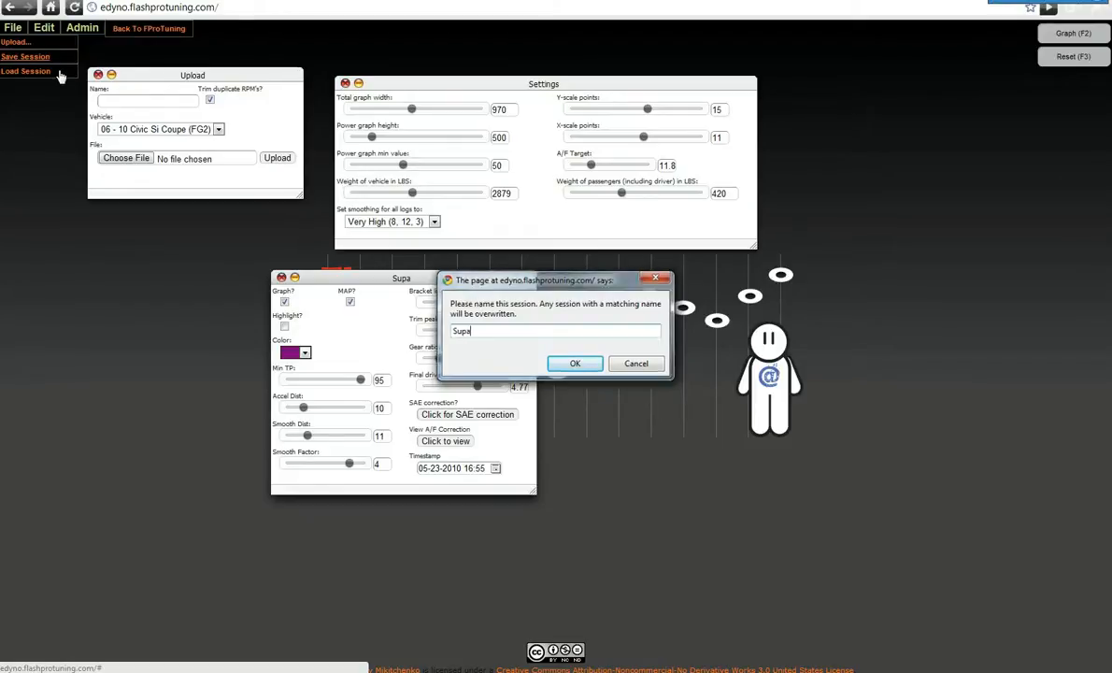
key("Return")
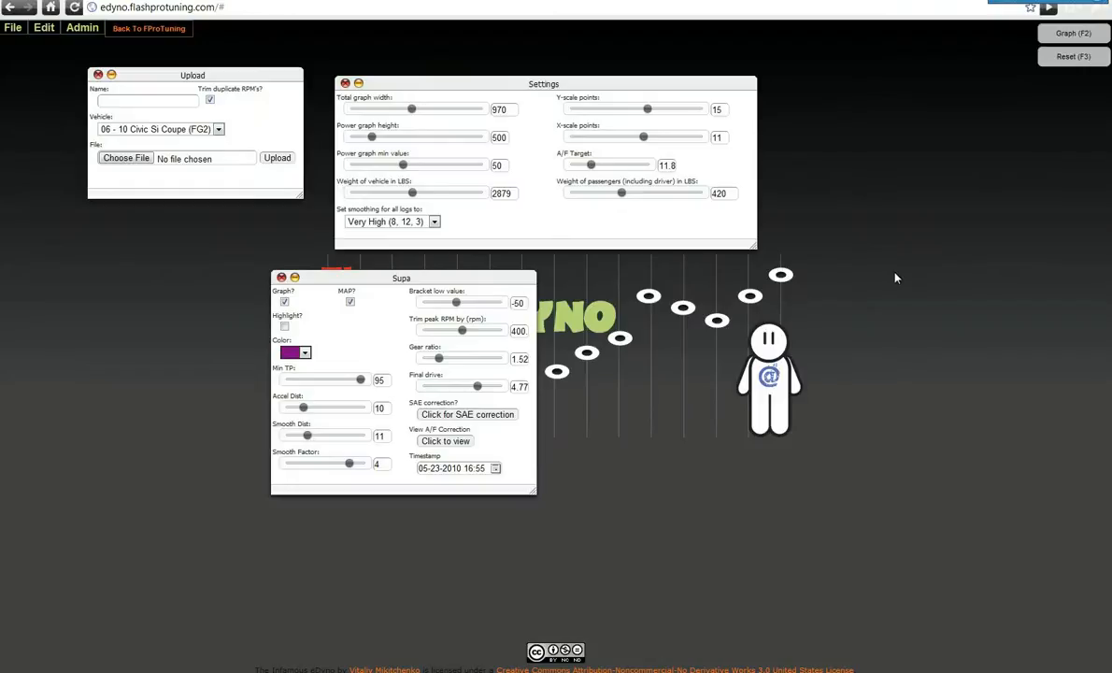
- Reset the application state and import the saved Supa session, expanding its run options
left_click(1079, 57)
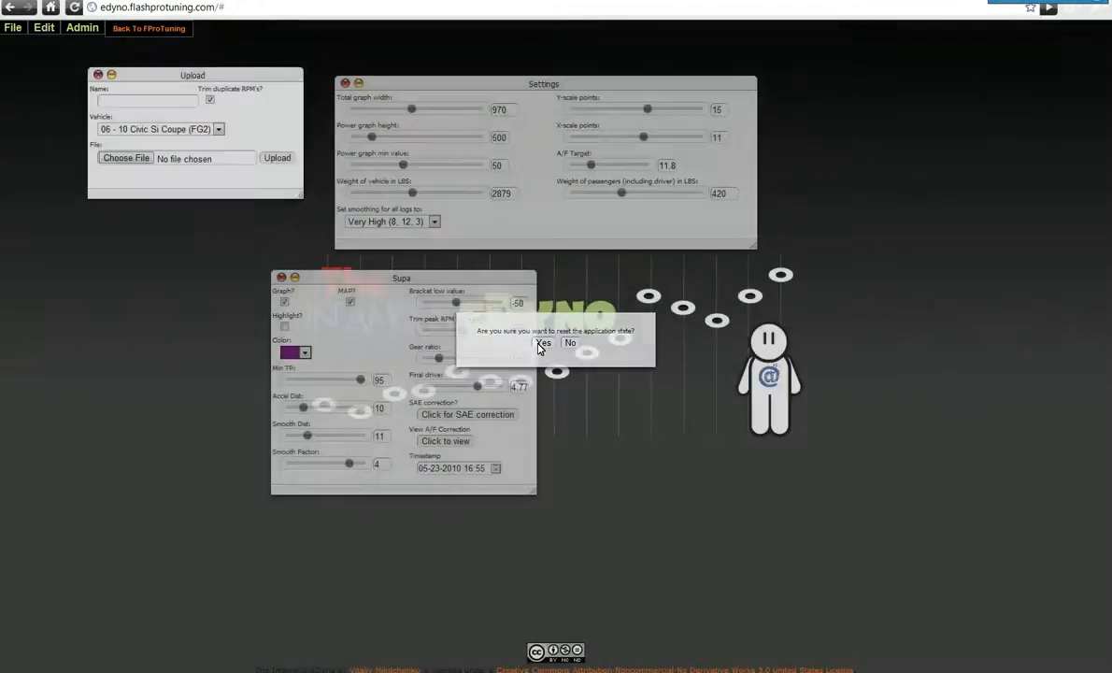
left_click(541, 343)
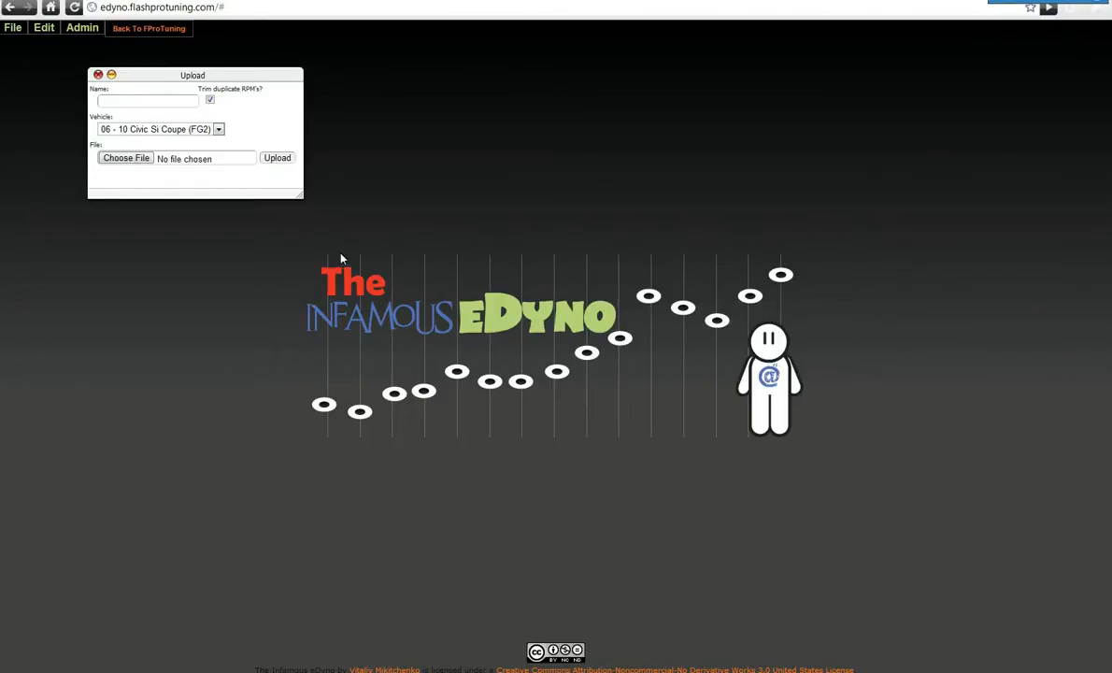
left_click(12, 27)
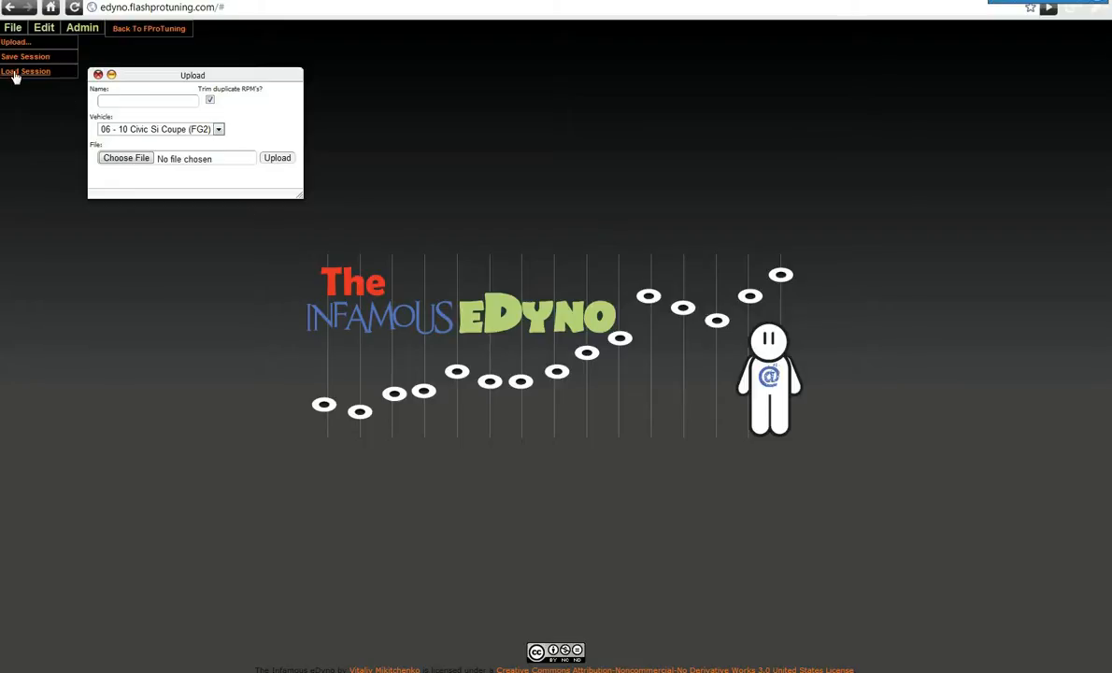
left_click(17, 72)
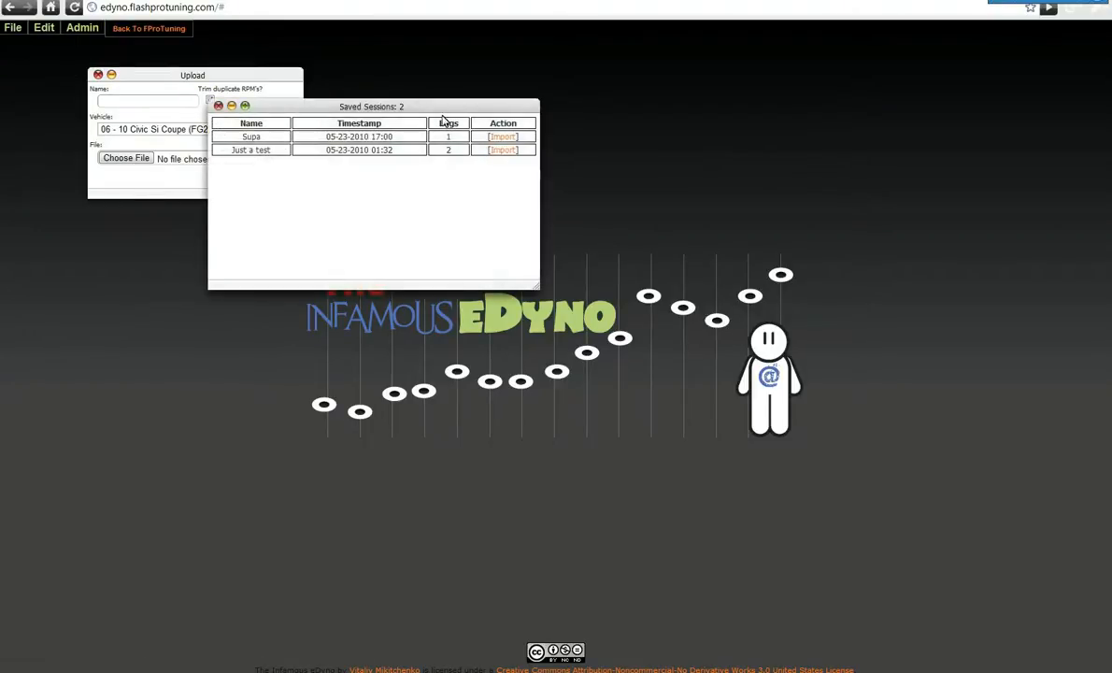
left_click_drag(380, 111, 587, 258)
left_click(706, 286)
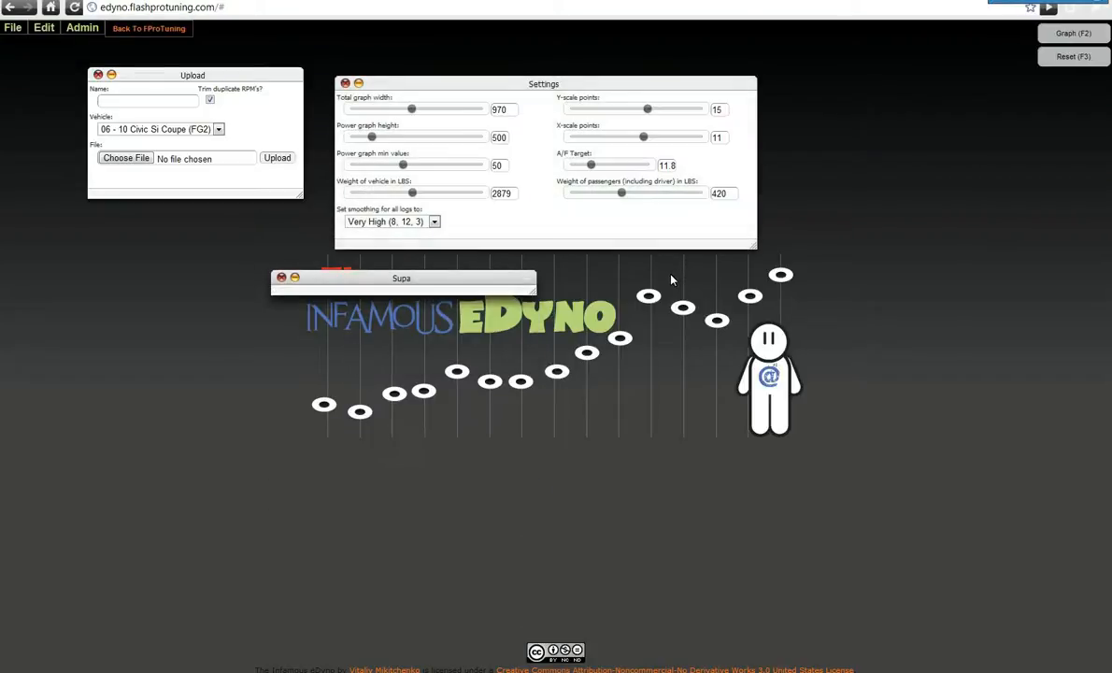
left_click(295, 277)
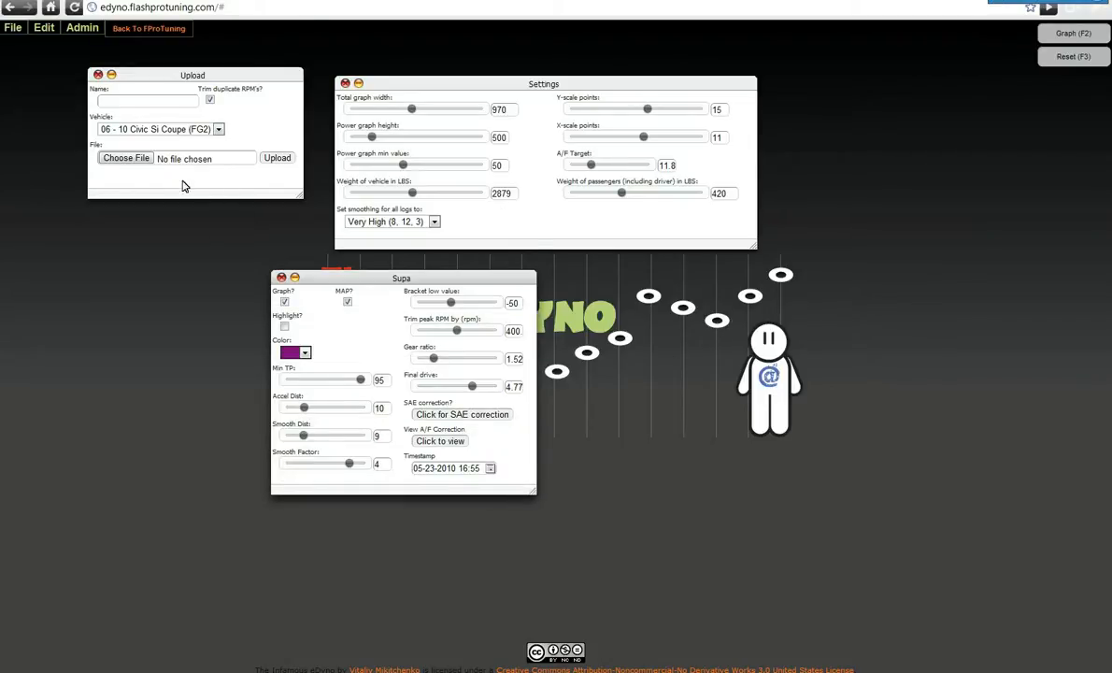
- Upload Supa.csv as a second run named Supa2
left_click(107, 160)
double_click(144, 112)
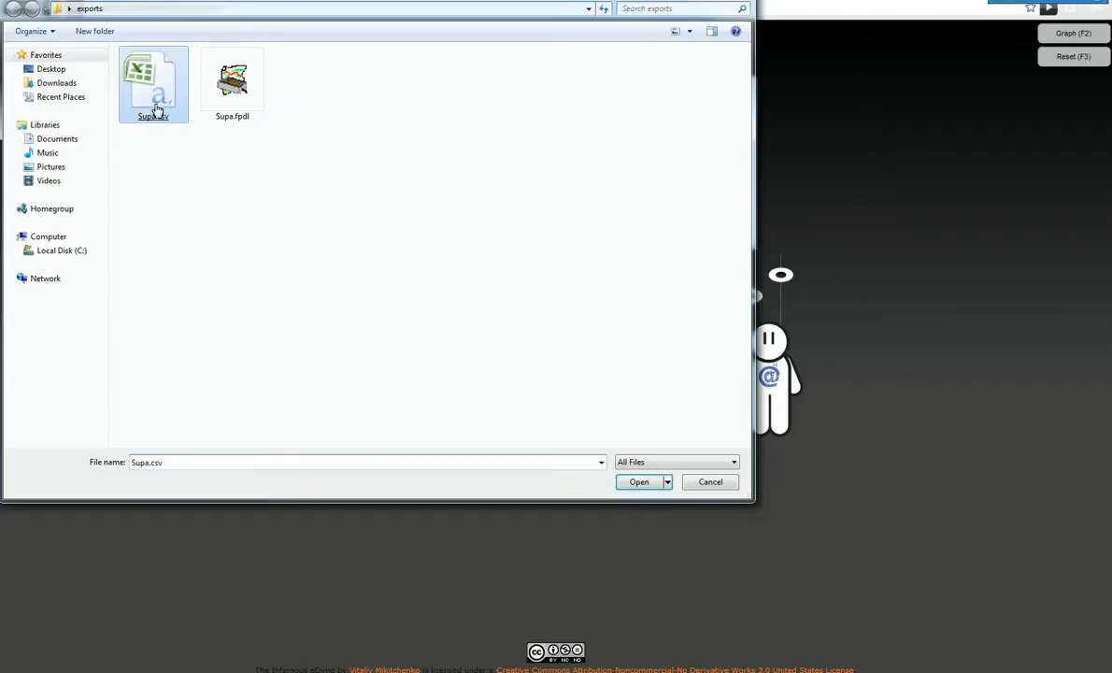
left_click(145, 101)
type("Sup2")
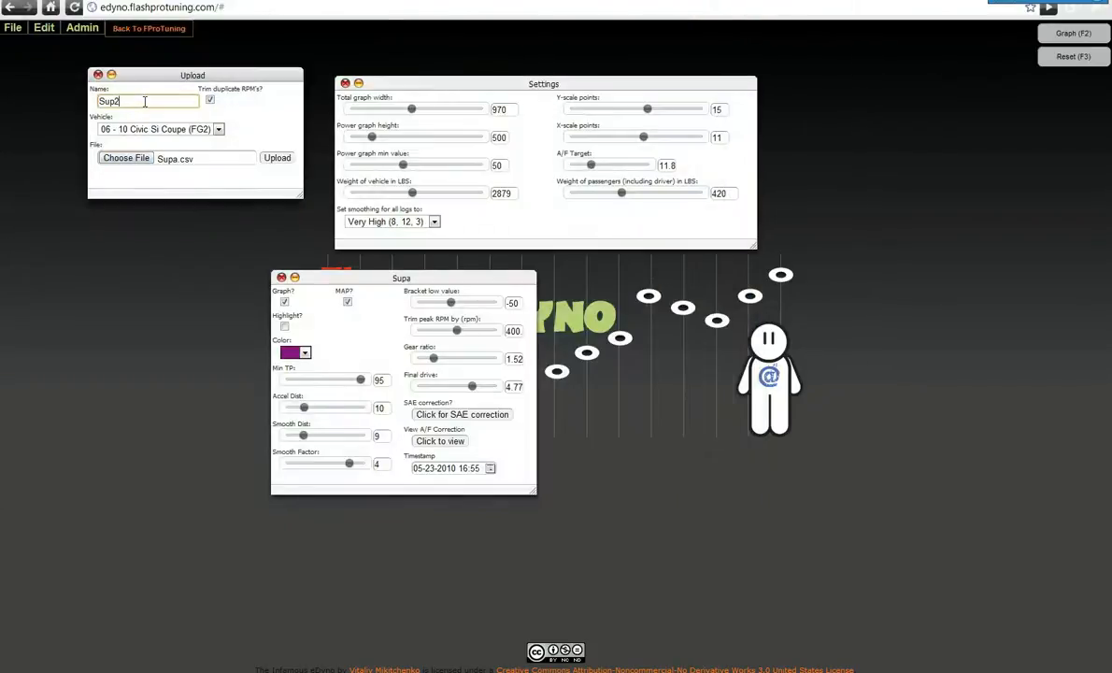
key("BackSpace")
type("a2")
left_click(280, 159)
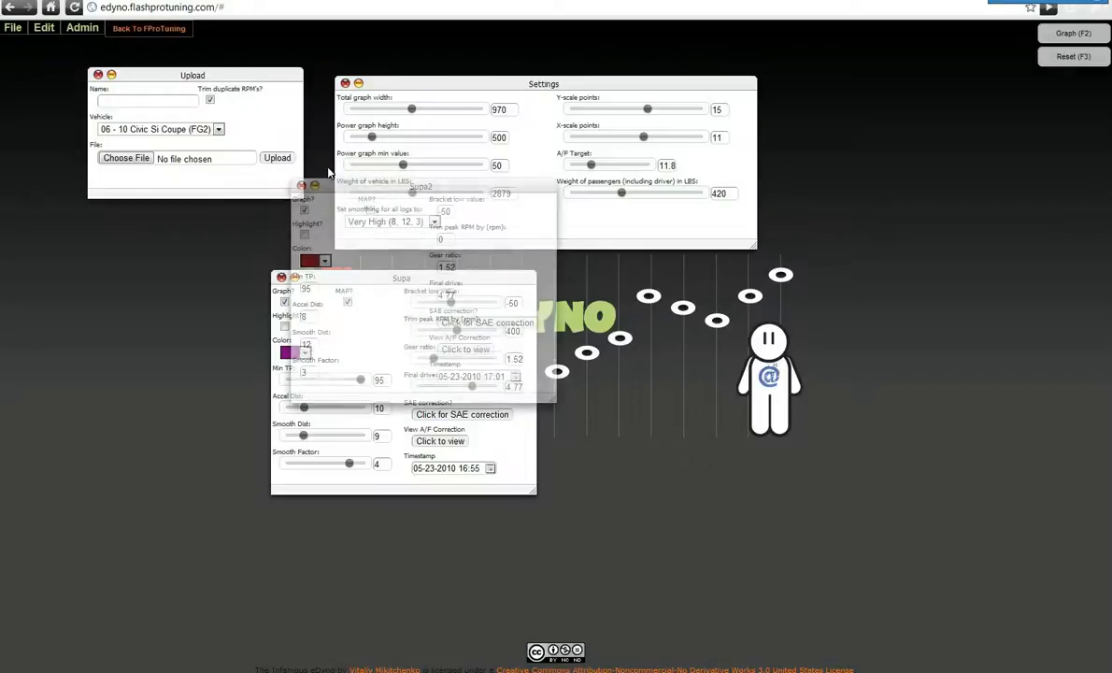
- Move the Supa2 options window clear of the Supa options so both are fully visible
left_click(315, 185)
left_click_drag(315, 185, 595, 333)
left_click(595, 334)
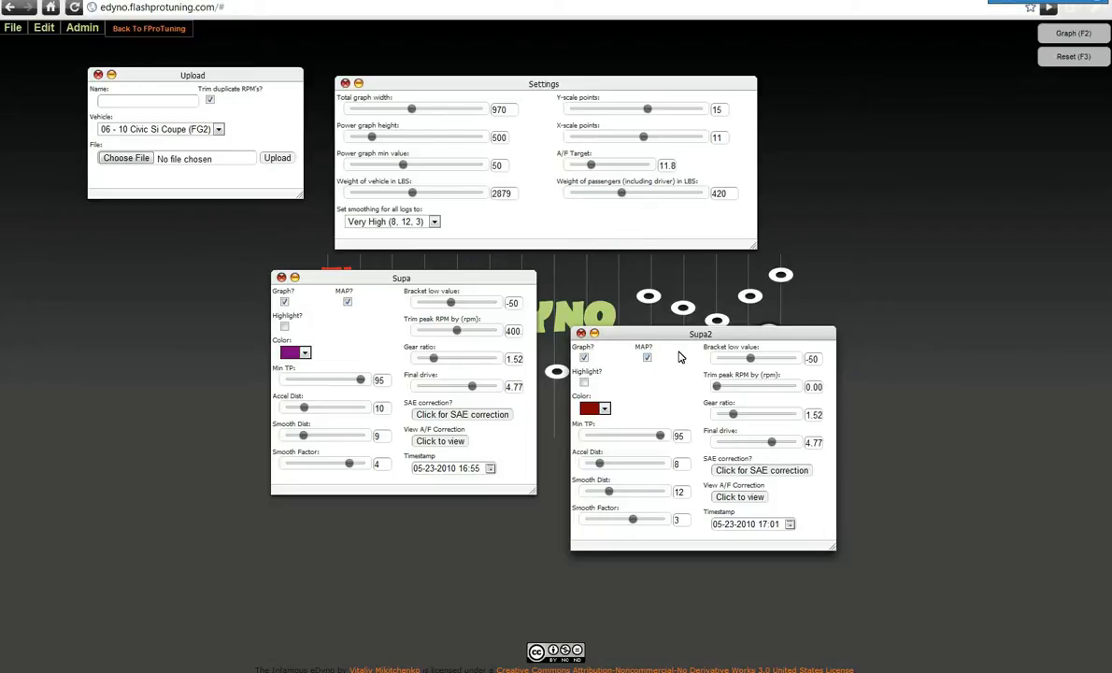
- Set the Supa2 run's Accel Dist to 3 and Smooth Dist to 6, and graph both runs together
left_click(647, 357)
double_click(685, 465)
type("3")
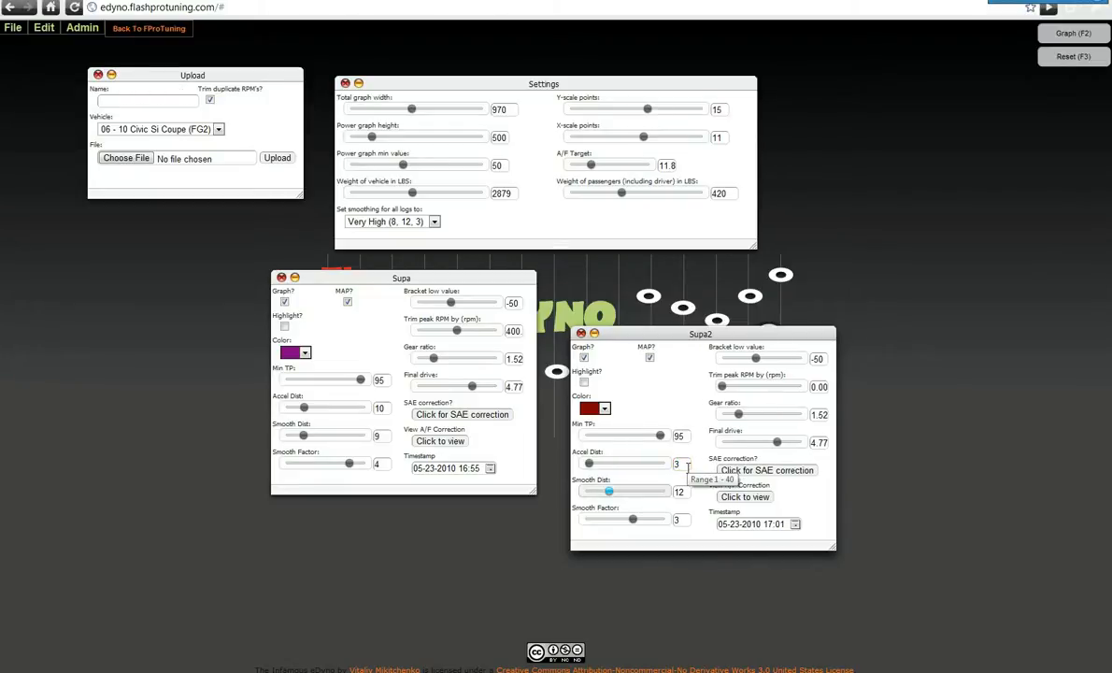
key("Tab")
type("6")
key("Tab")
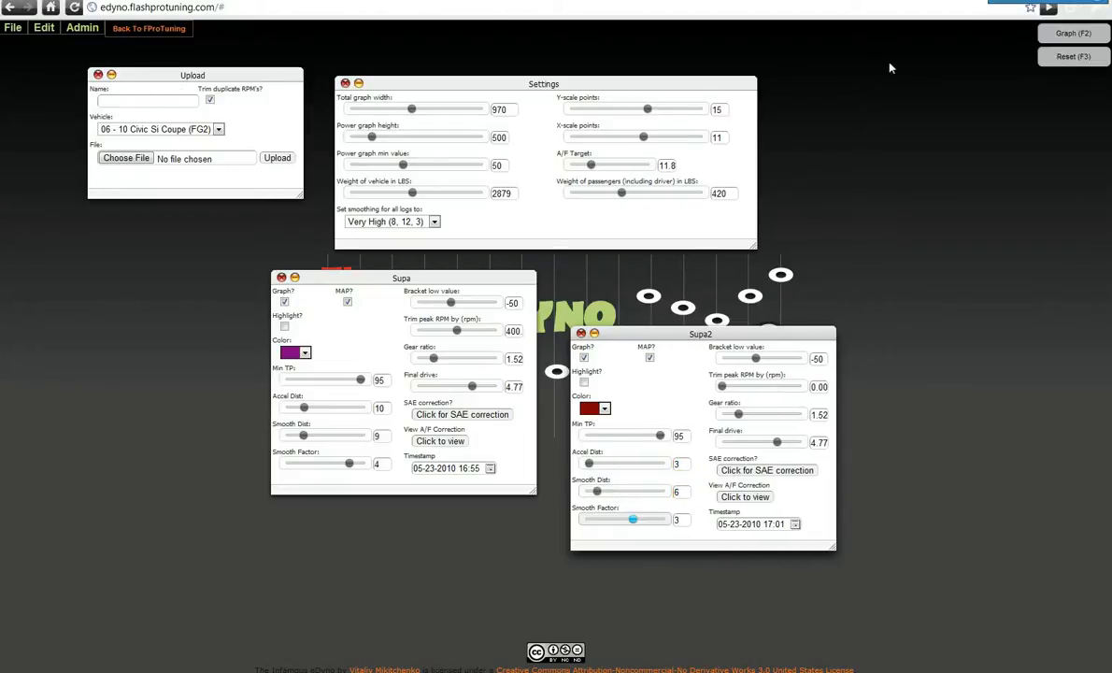
left_click(1054, 37)
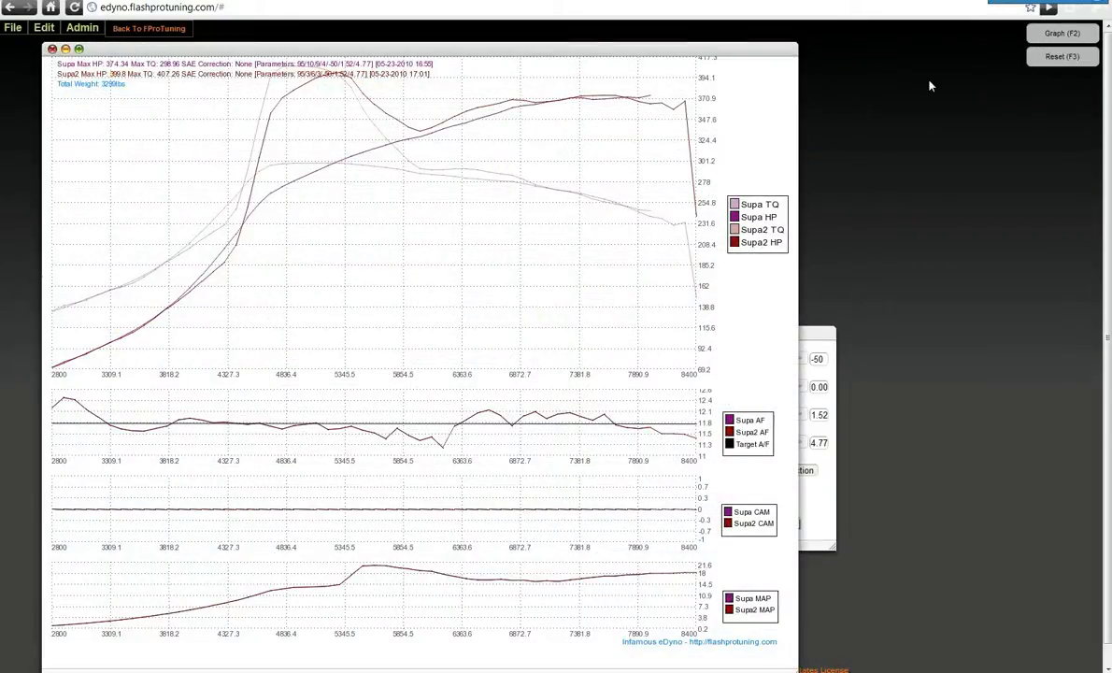
- Close the comparison graph of both runs and remove the Supa2 run by closing its options window
left_click_drag(350, 50, 710, 65)
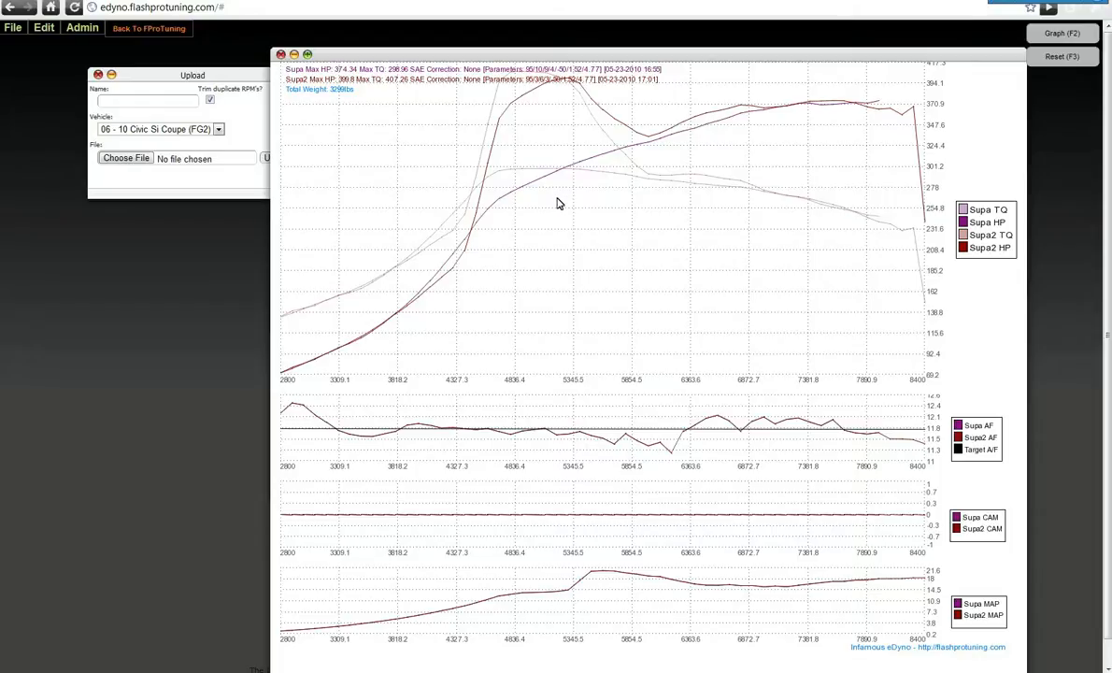
key("Escape")
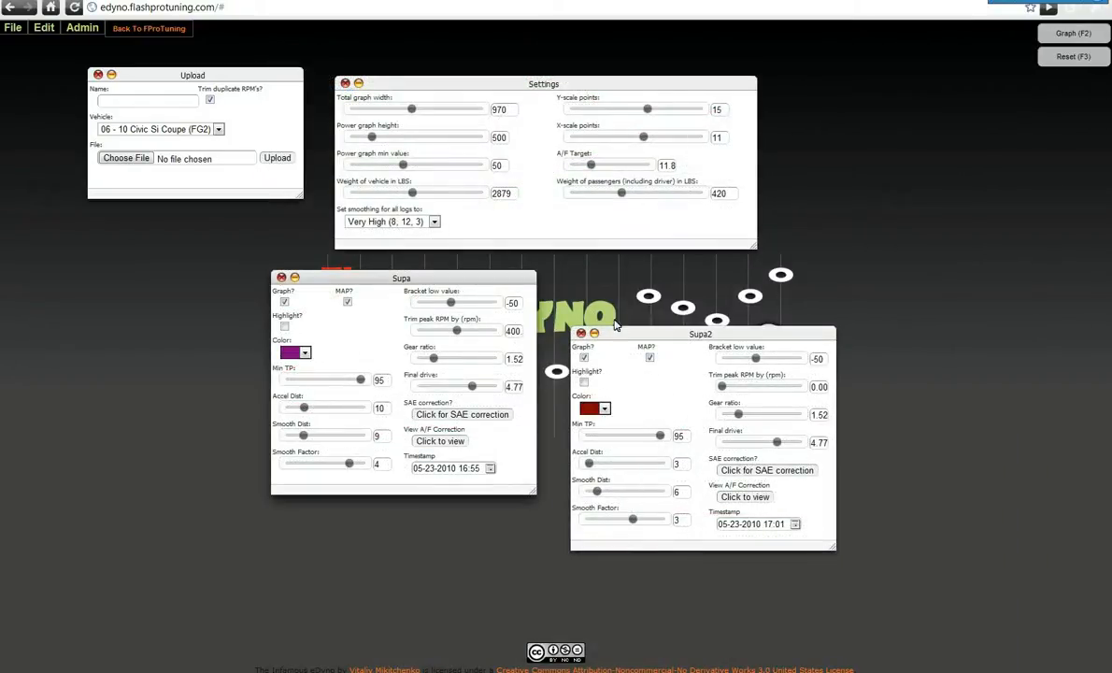
left_click_drag(637, 339, 638, 310)
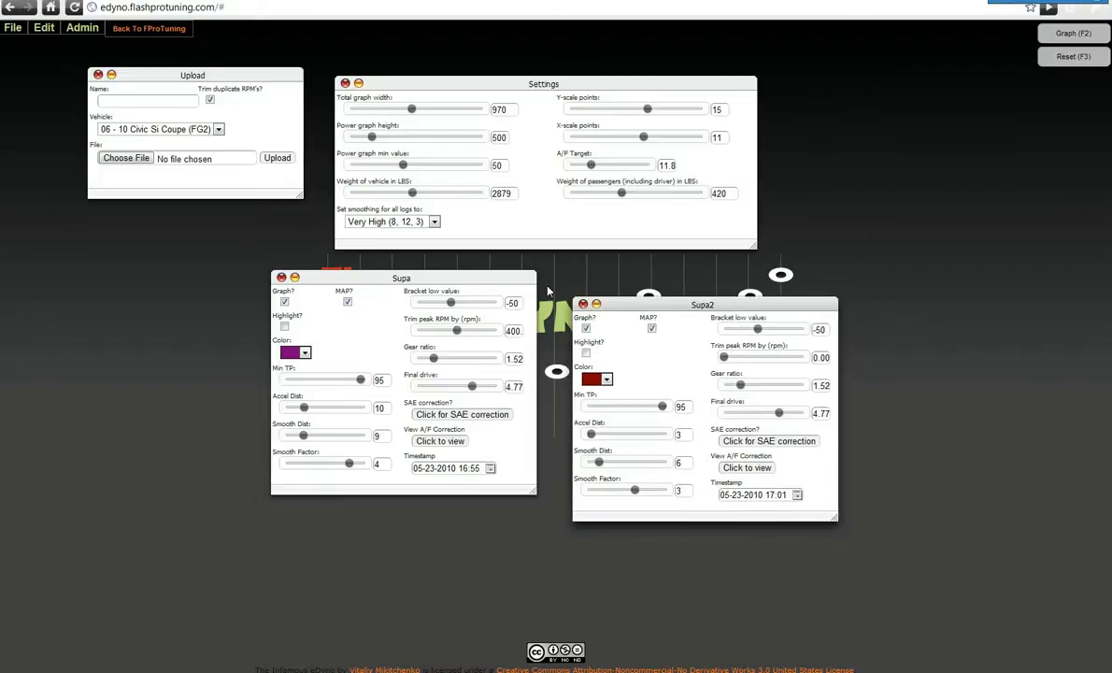
left_click(582, 303)
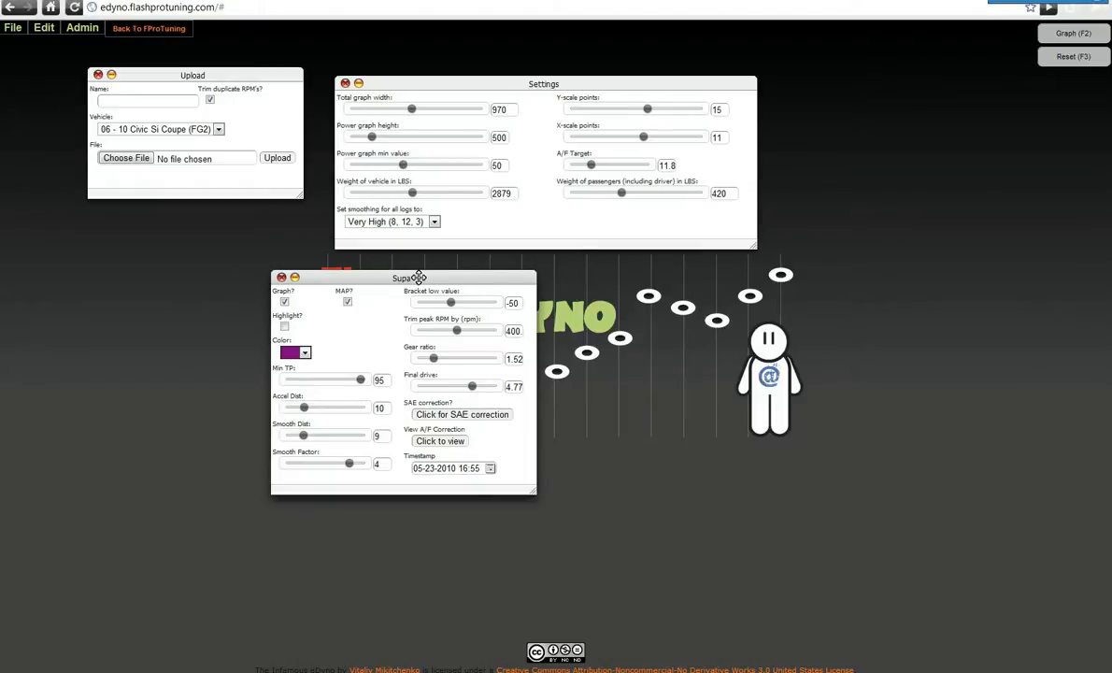
- Upload Supa.csv from the exports folder again as a second run named Supa2
left_click(123, 99)
type("Sup")
left_click(114, 123)
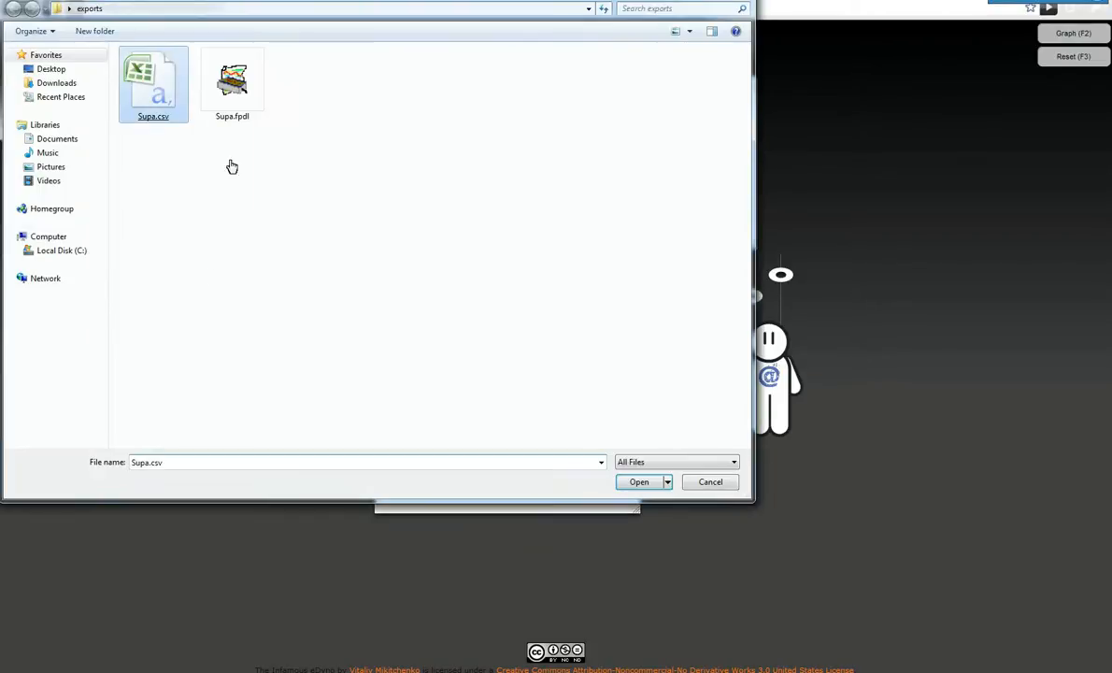
key("Return")
left_click(271, 157)
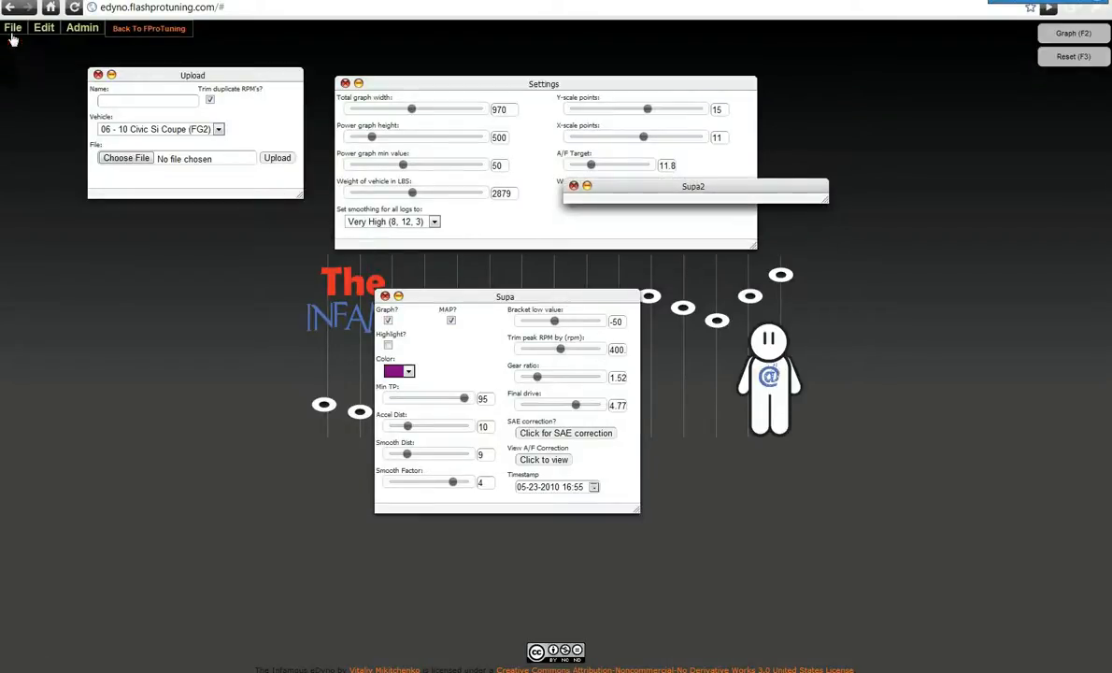
- Save the session with both runs under the name Supa, overwriting the existing session
left_click(13, 28)
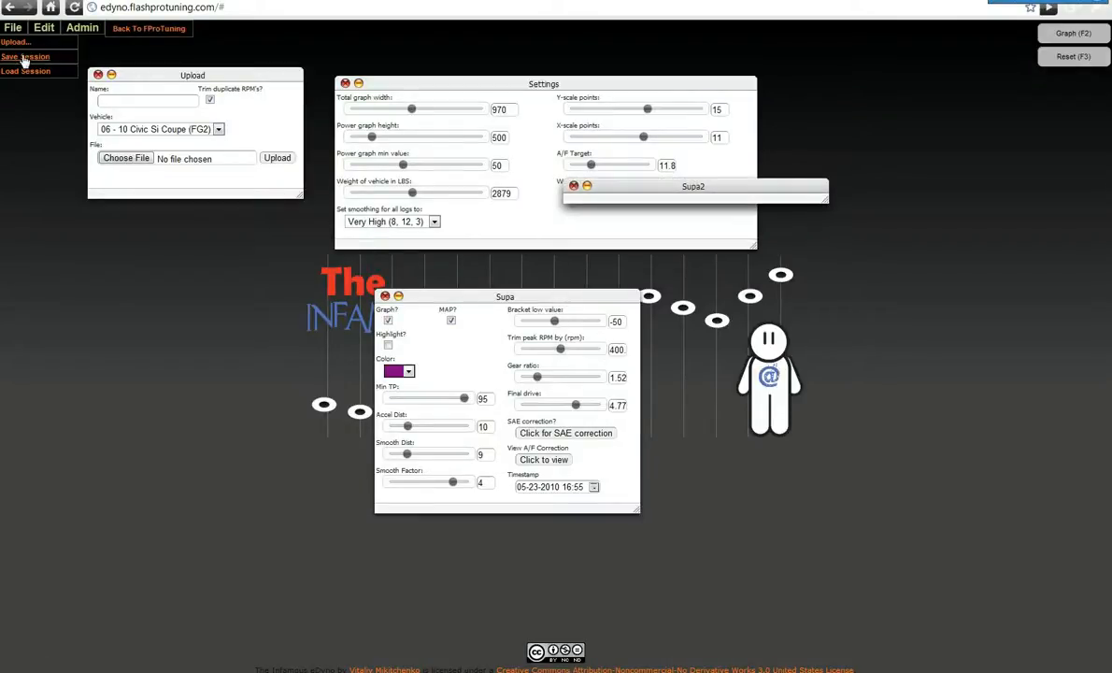
left_click(25, 57)
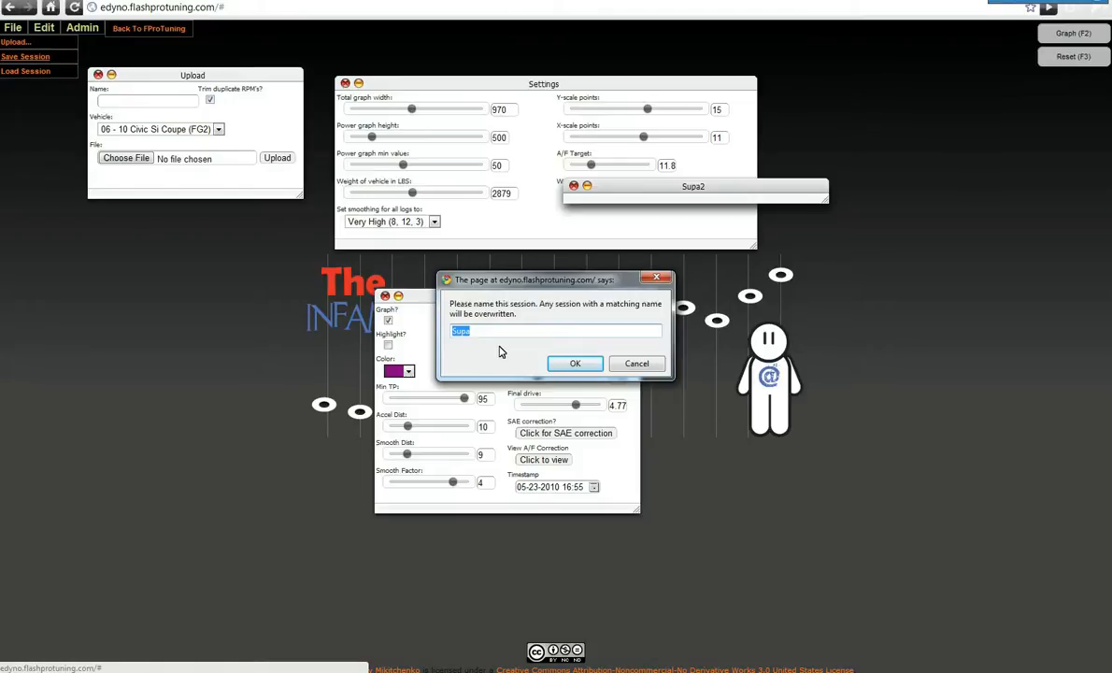
left_click(575, 364)
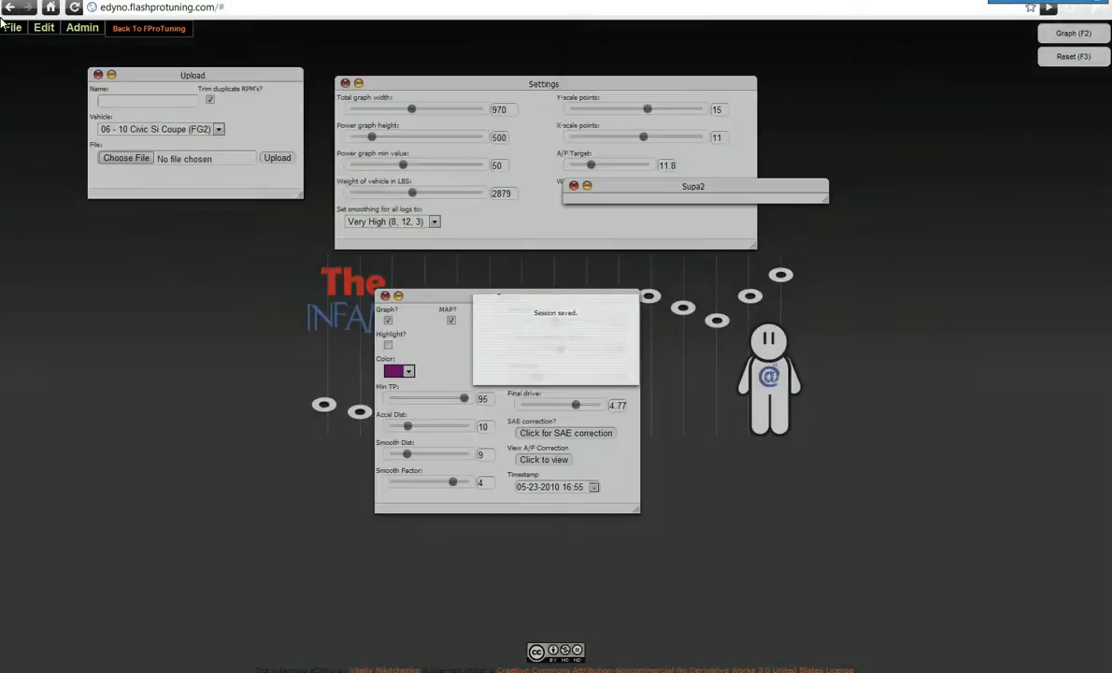
left_click(12, 28)
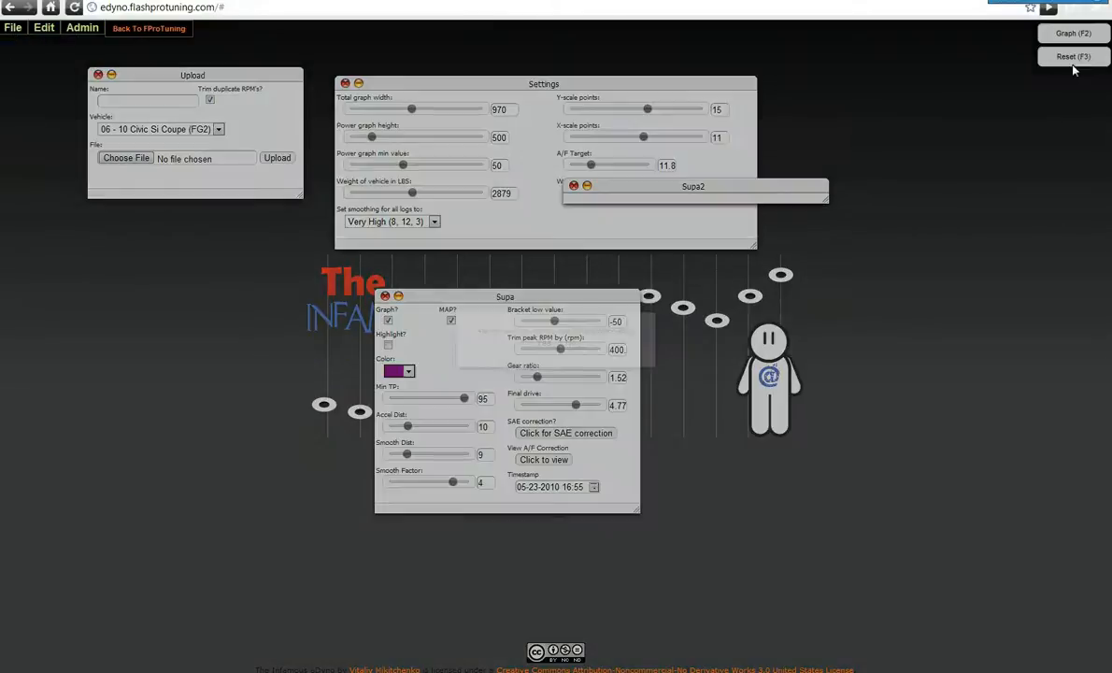
- Reset the application state and start loading a saved session
left_click(1017, 60)
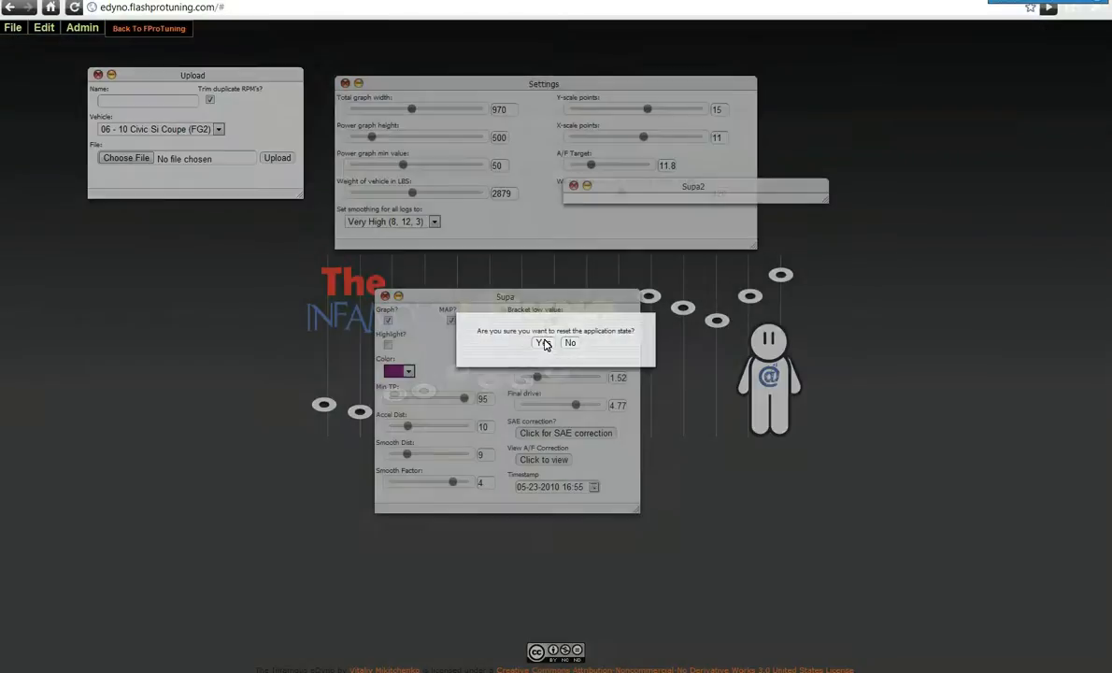
left_click(542, 343)
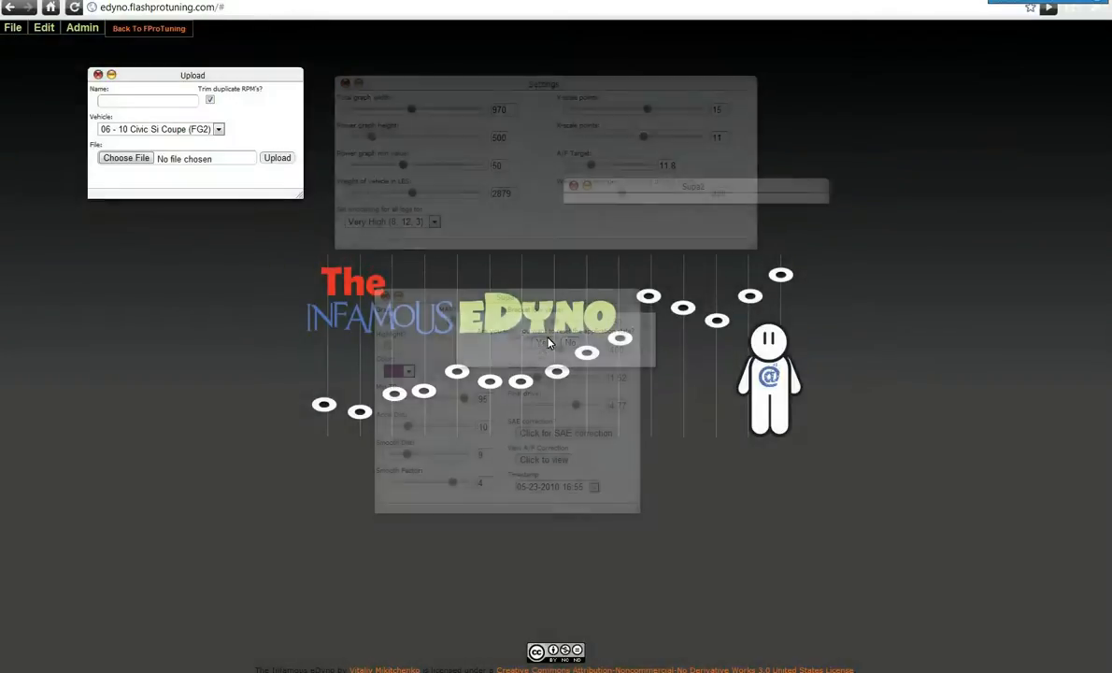
left_click(14, 29)
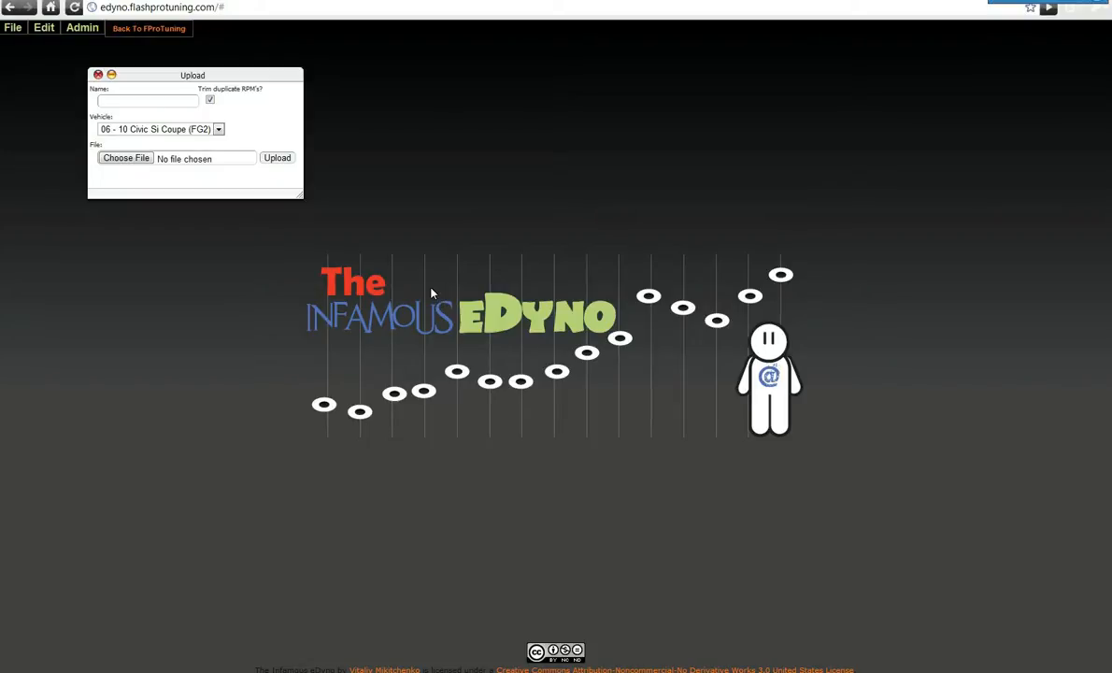
left_click(13, 28)
left_click(20, 69)
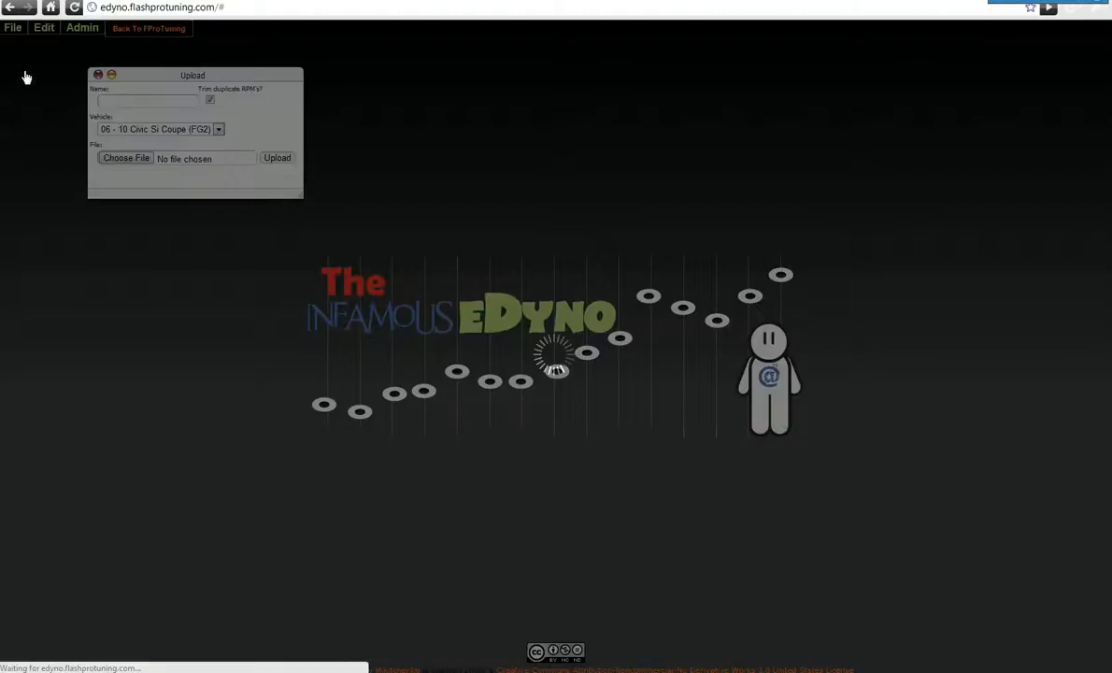